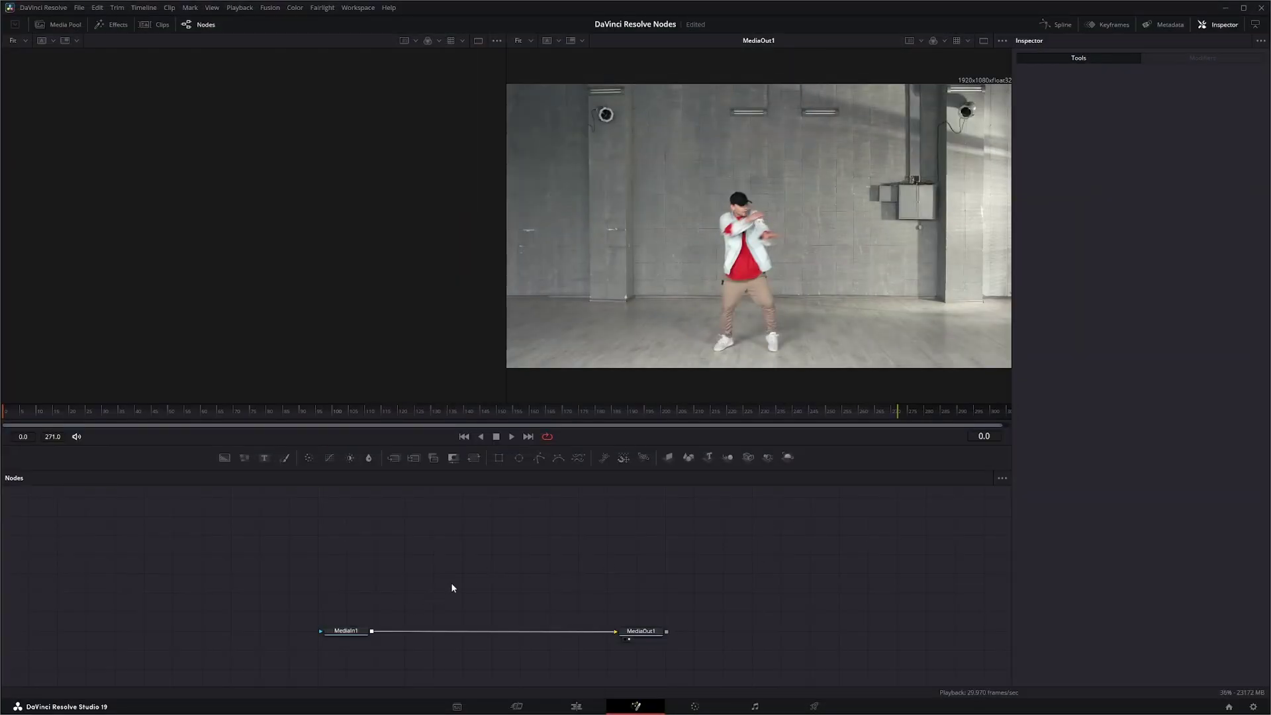
- Add a Wand1 node fed by MediaIn1 and show its matte in the left viewer
key("shift+space")
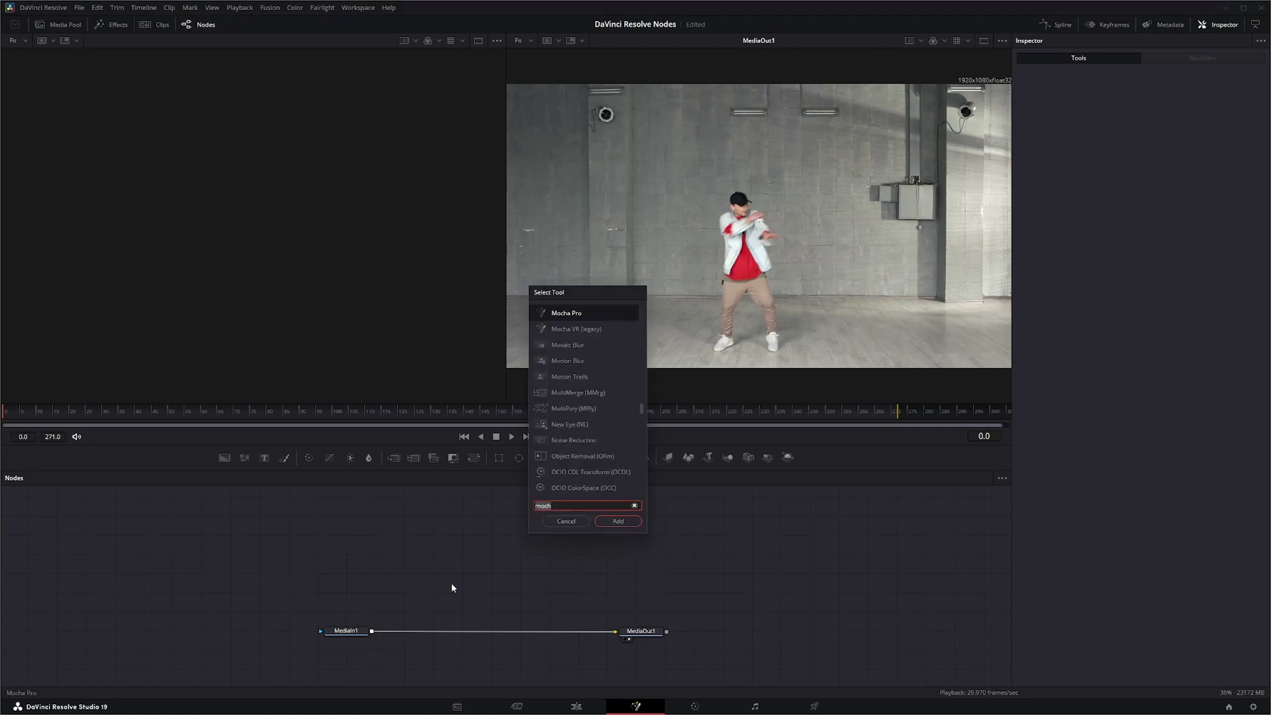
type("wand")
key("Return")
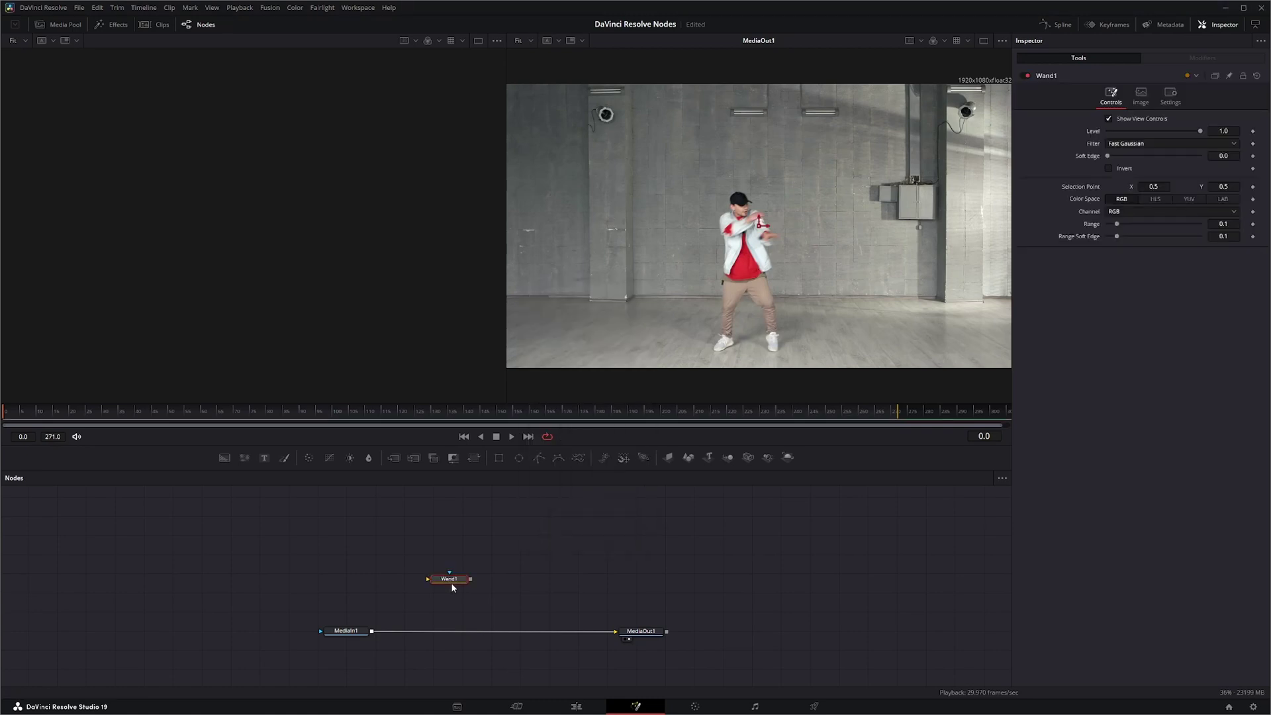
left_click_drag(433, 578, 444, 579)
left_click_drag(430, 586, 440, 582)
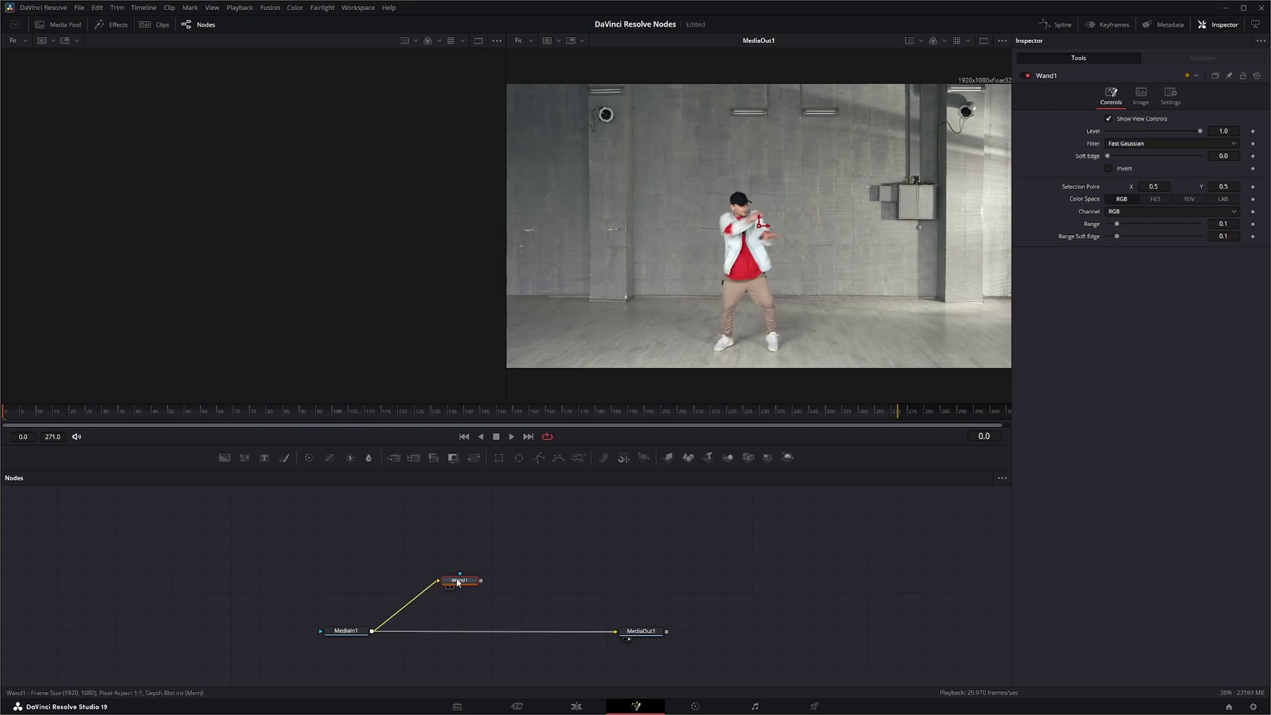
key("1")
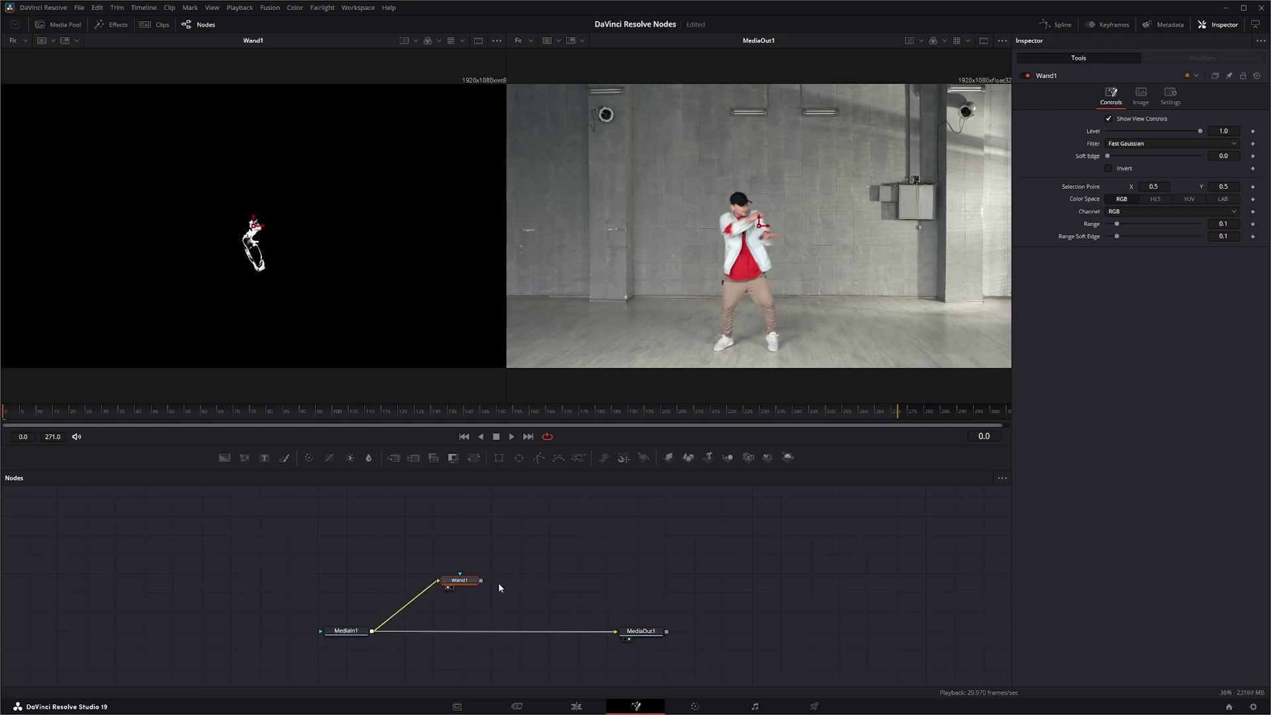
left_click_drag(482, 580, 456, 521)
- Add a test Wand2 node that uses Wand1's output as its effect mask
key("shift+space")
type("wand")
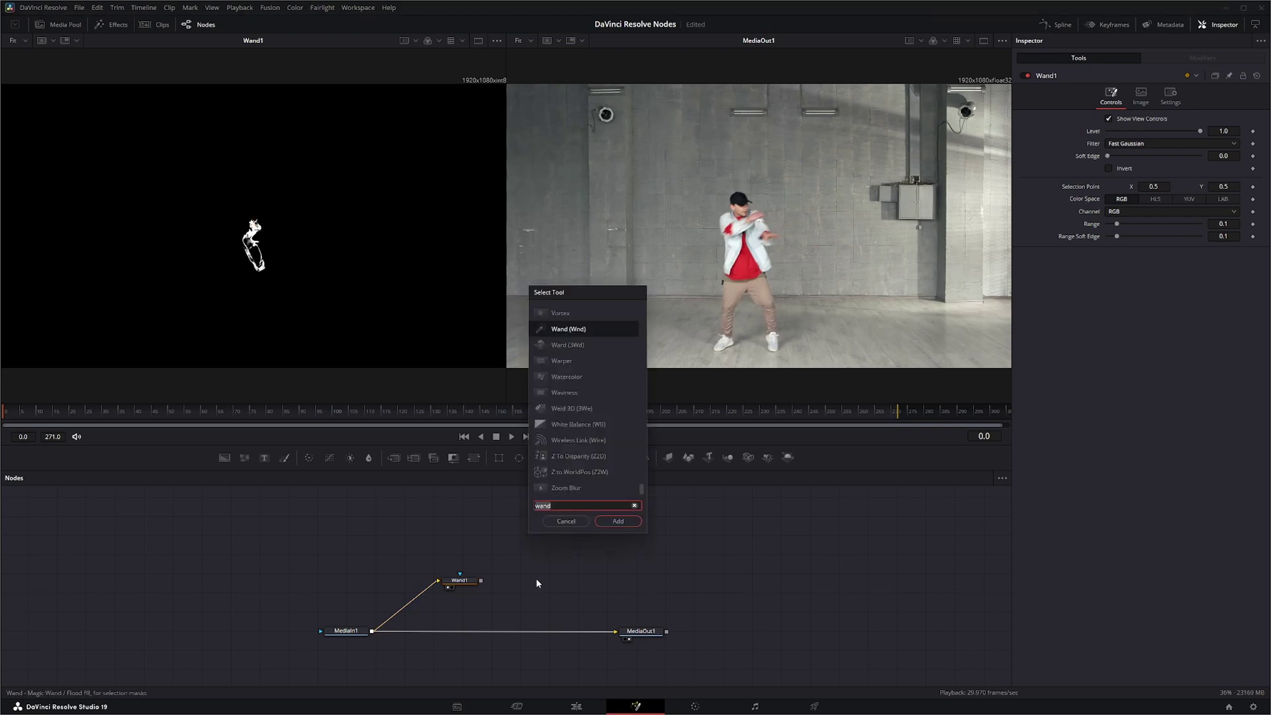
key("Return")
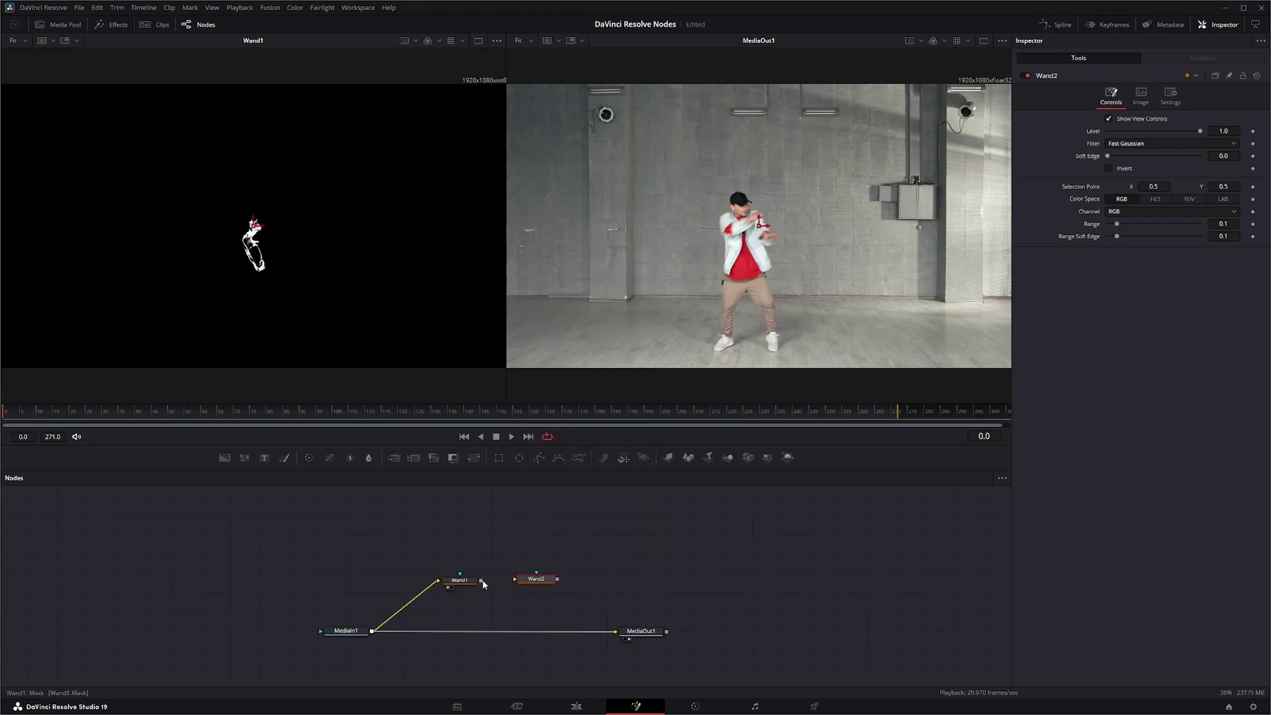
mouse_move(482, 580)
left_mouse_down()
mouse_move(491, 539)
mouse_move(528, 545)
mouse_move(538, 576)
left_mouse_up()
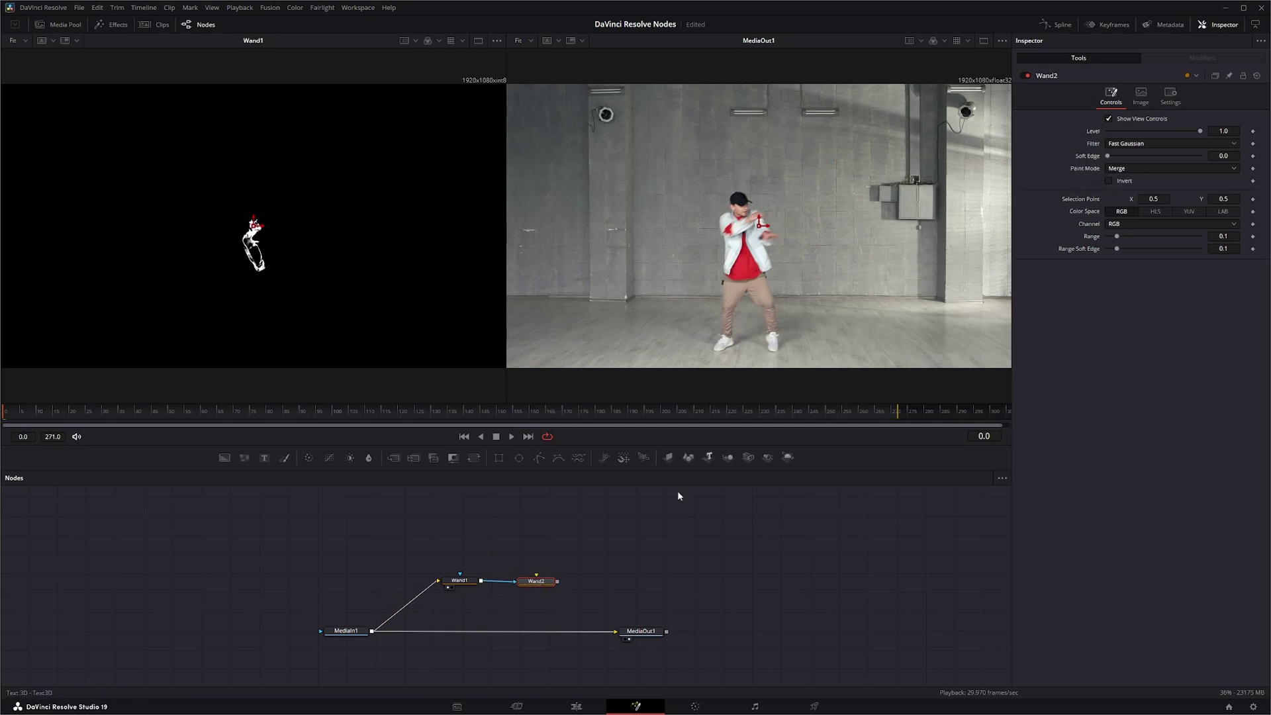
left_click(510, 568)
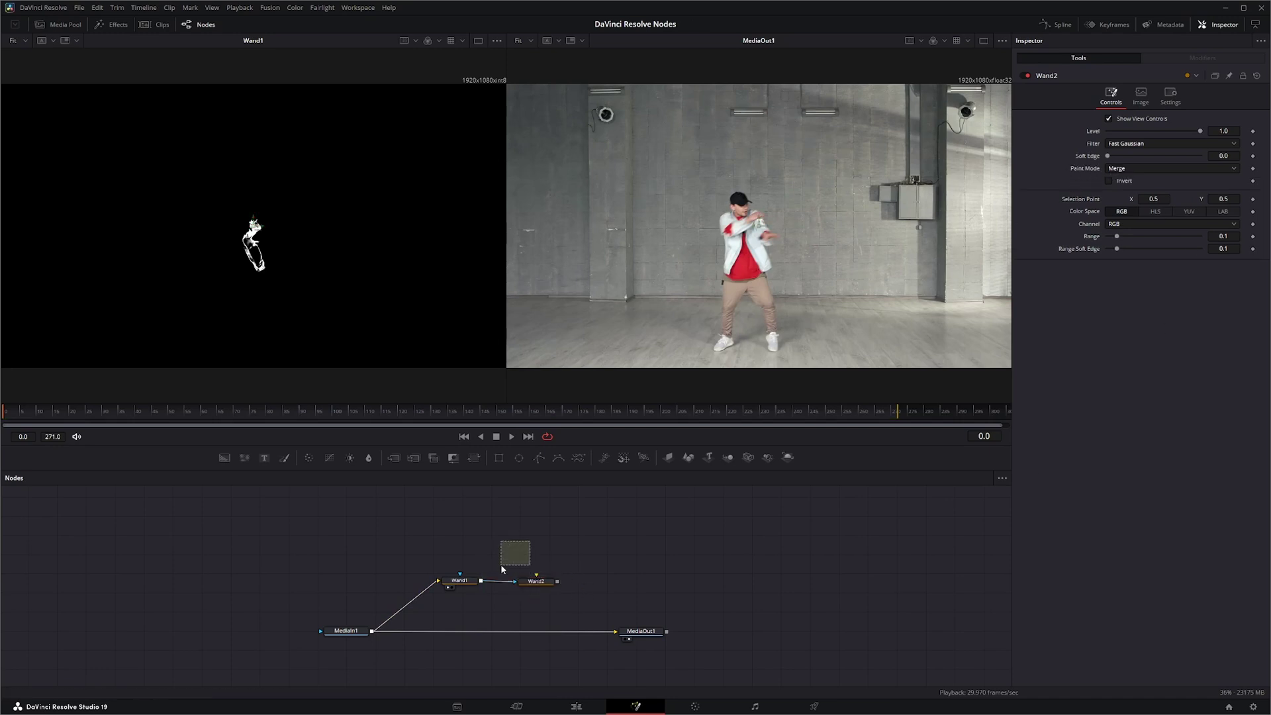
- Delete the test Wand2 node and move Wand1's sampling point left of centre
key("Delete")
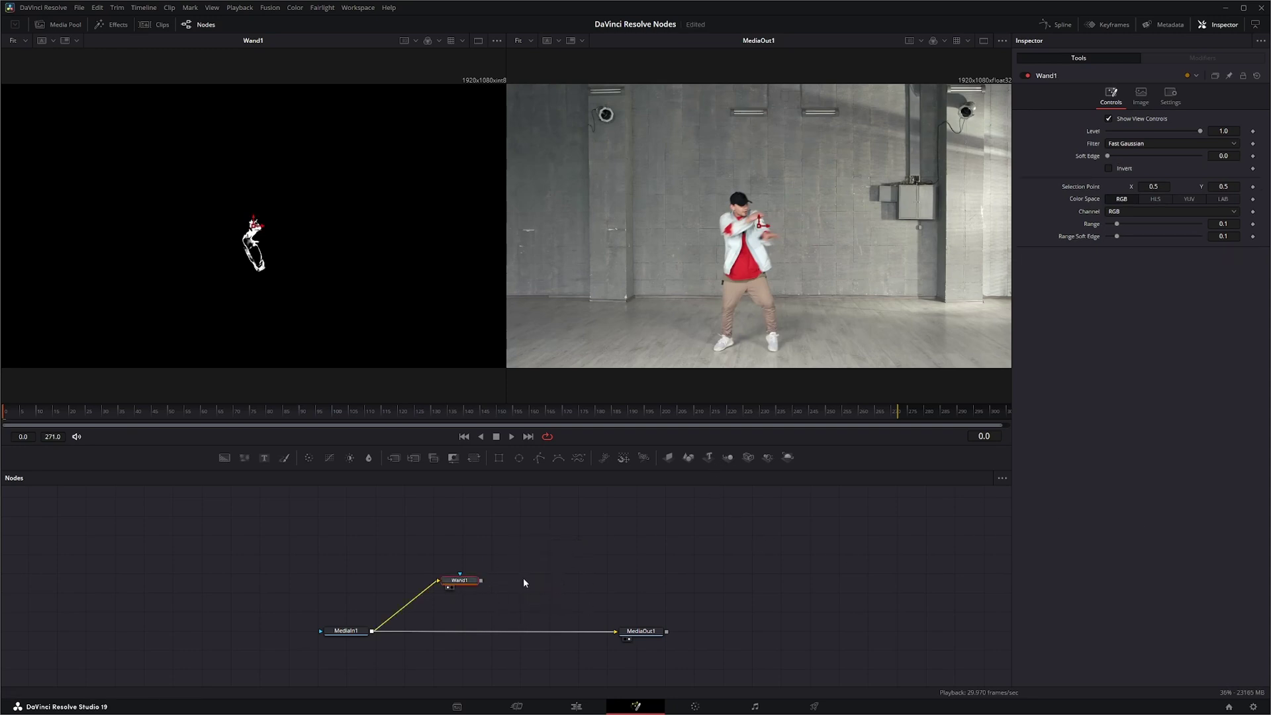
left_click_drag(452, 580, 454, 581)
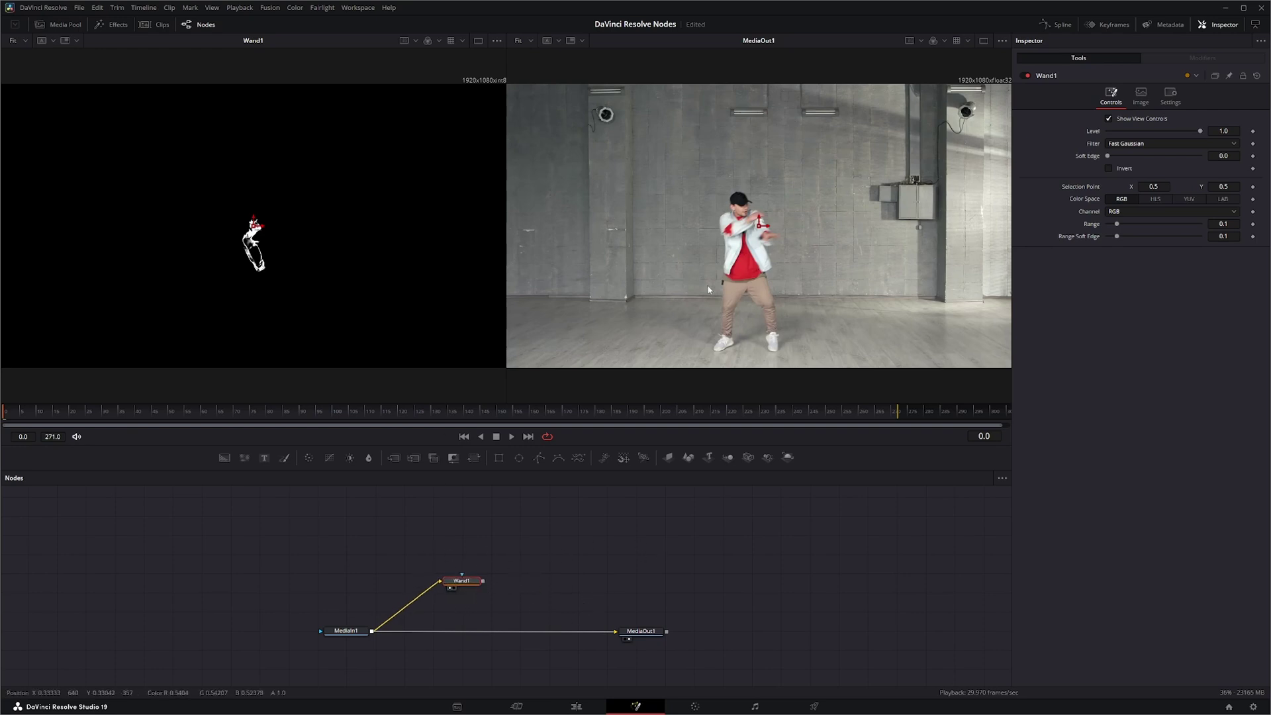
left_click_drag(761, 225, 743, 265)
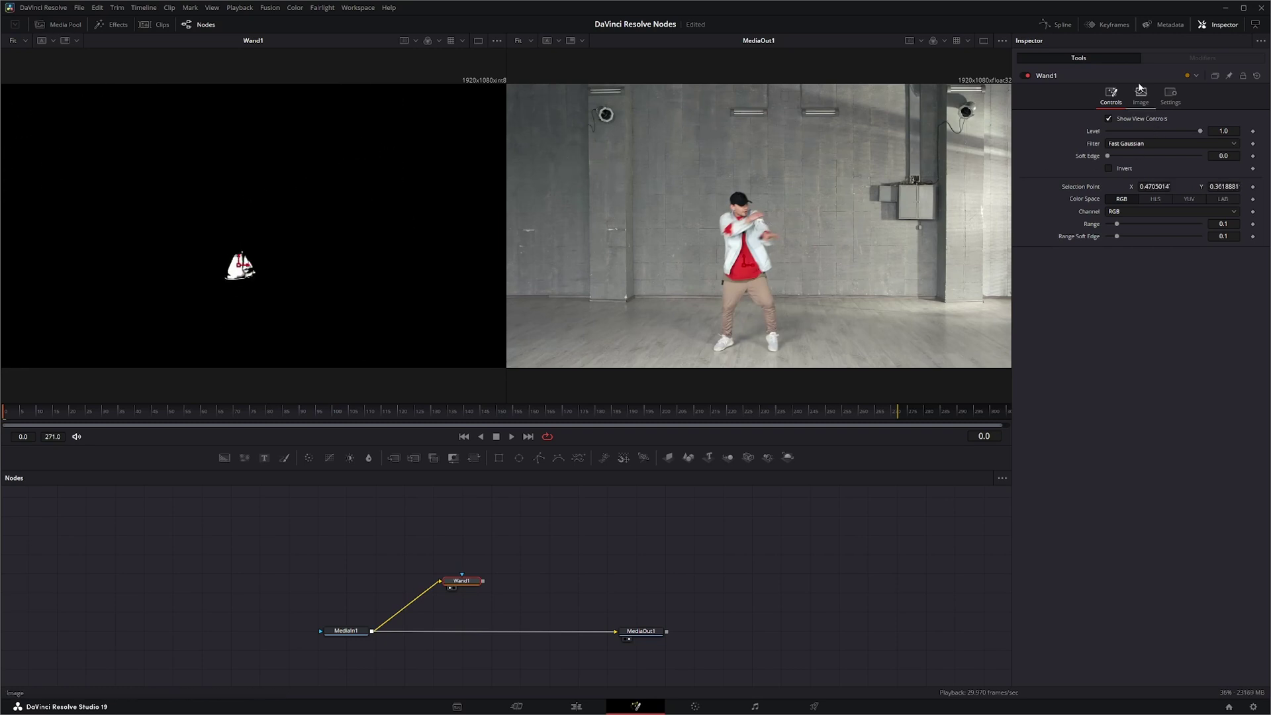
- Toggle the selection-point overlay in the viewers off and on several times
left_click(1109, 120)
left_click(1109, 120)
left_click(1109, 120)
left_click(1109, 120)
left_click(1109, 119)
- Test Level and Invert, restore them, then set the selection point on the red shirt at 0.4685, 0.3566
mouse_move(1201, 132)
left_mouse_down()
mouse_move(1155, 132)
mouse_move(1200, 133)
left_mouse_up()
left_click(1109, 167)
left_click(1109, 167)
mouse_move(744, 265)
left_mouse_down()
mouse_move(733, 245)
mouse_move(690, 258)
mouse_move(779, 268)
mouse_move(748, 263)
left_mouse_up()
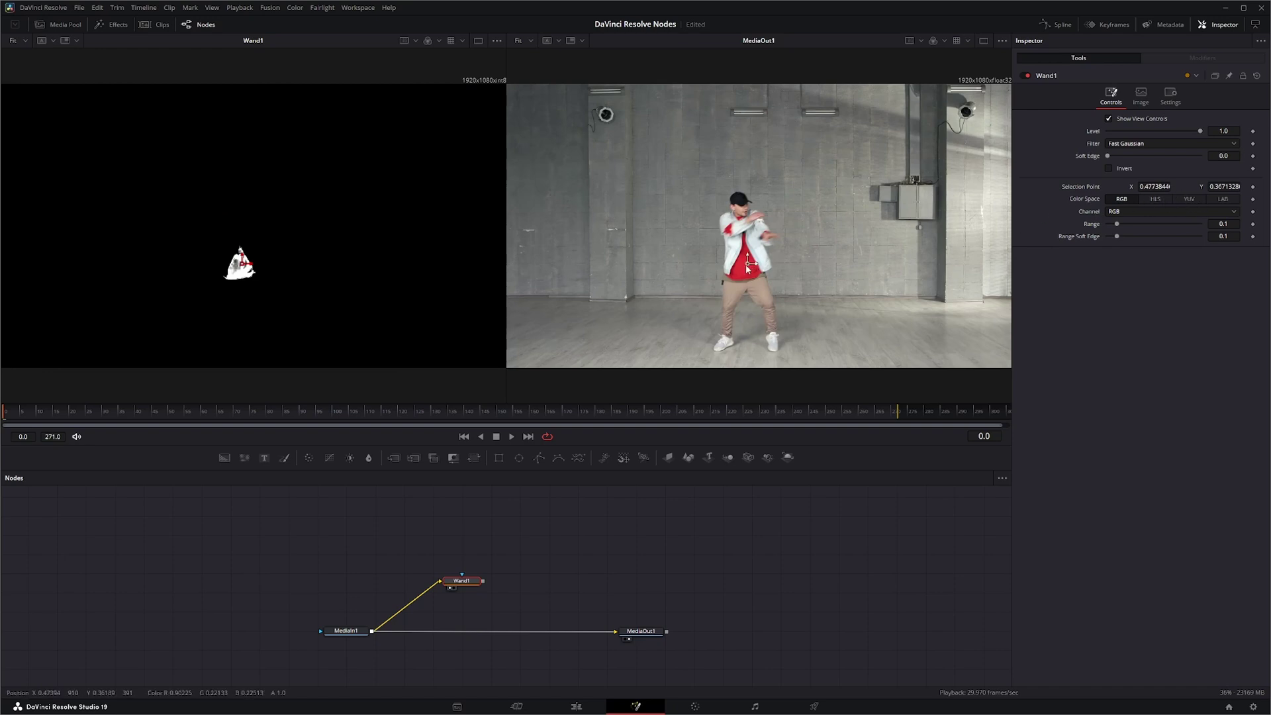
left_click_drag(746, 265, 743, 268)
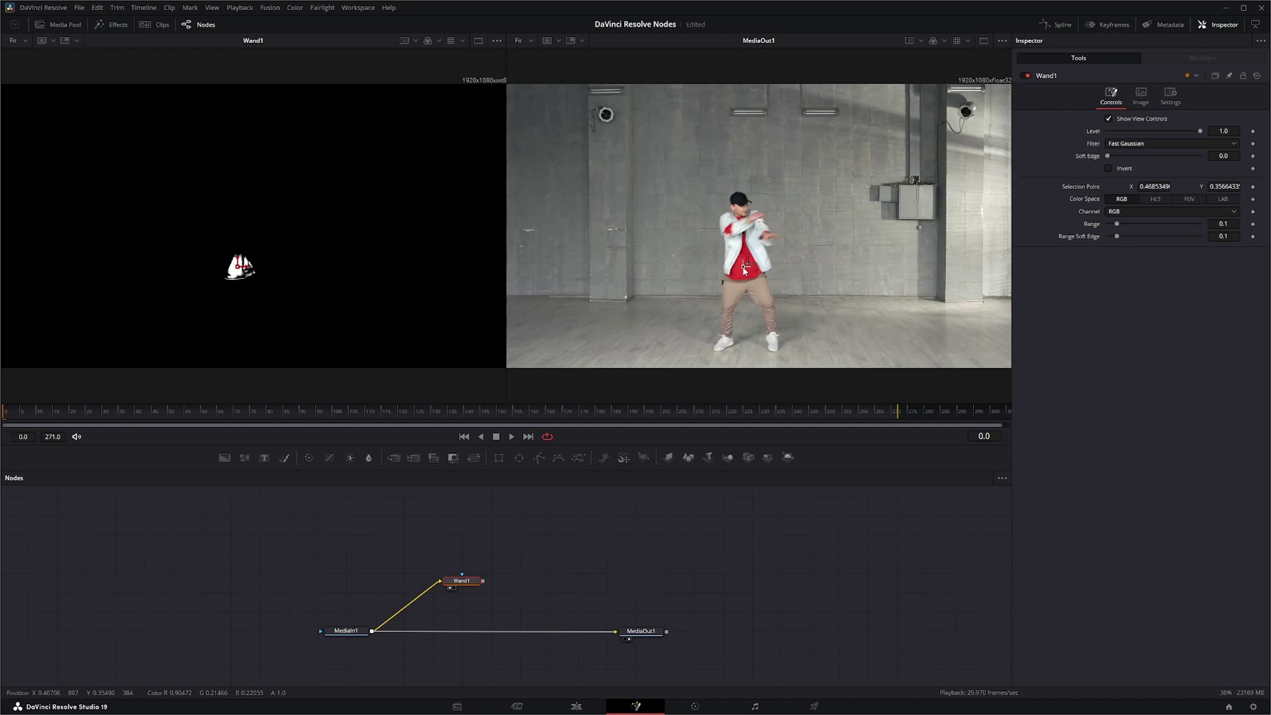
- Try the HLS, YUV and LAB colour spaces, nudge the selection point, then return to RGB
left_click(1156, 199)
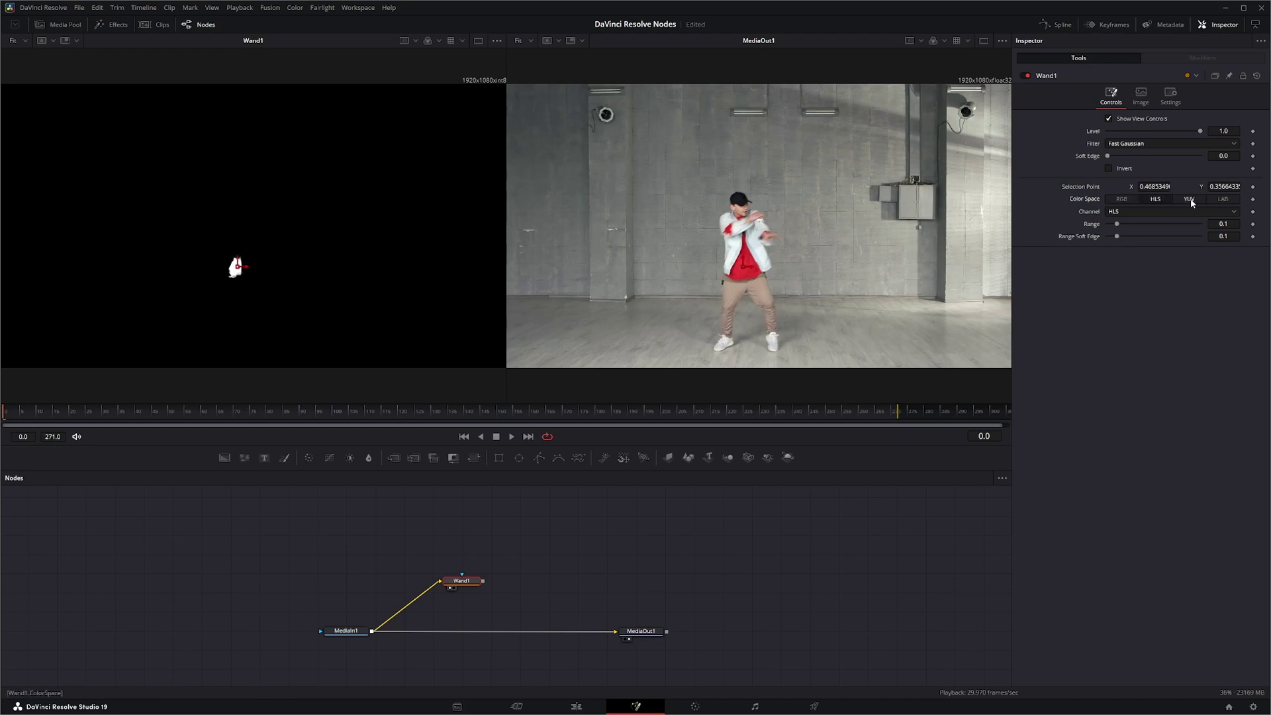
left_click(1190, 200)
left_click(1229, 200)
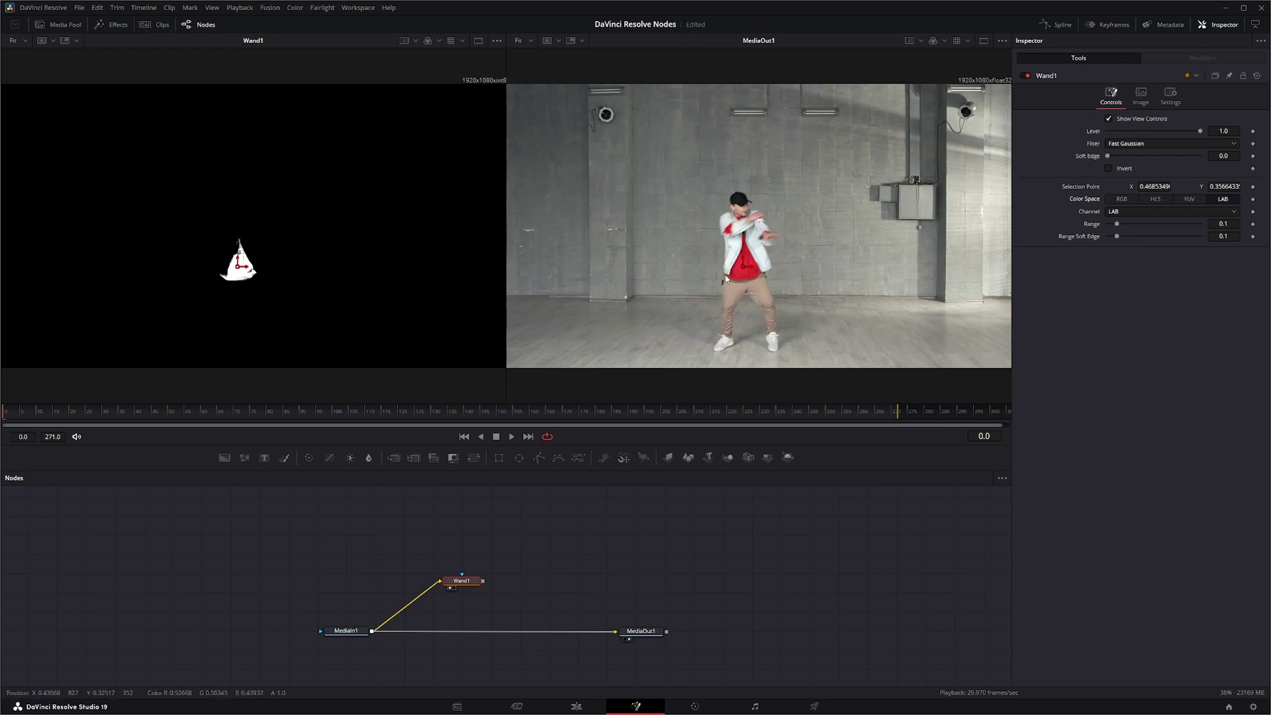
left_click_drag(744, 268, 746, 274)
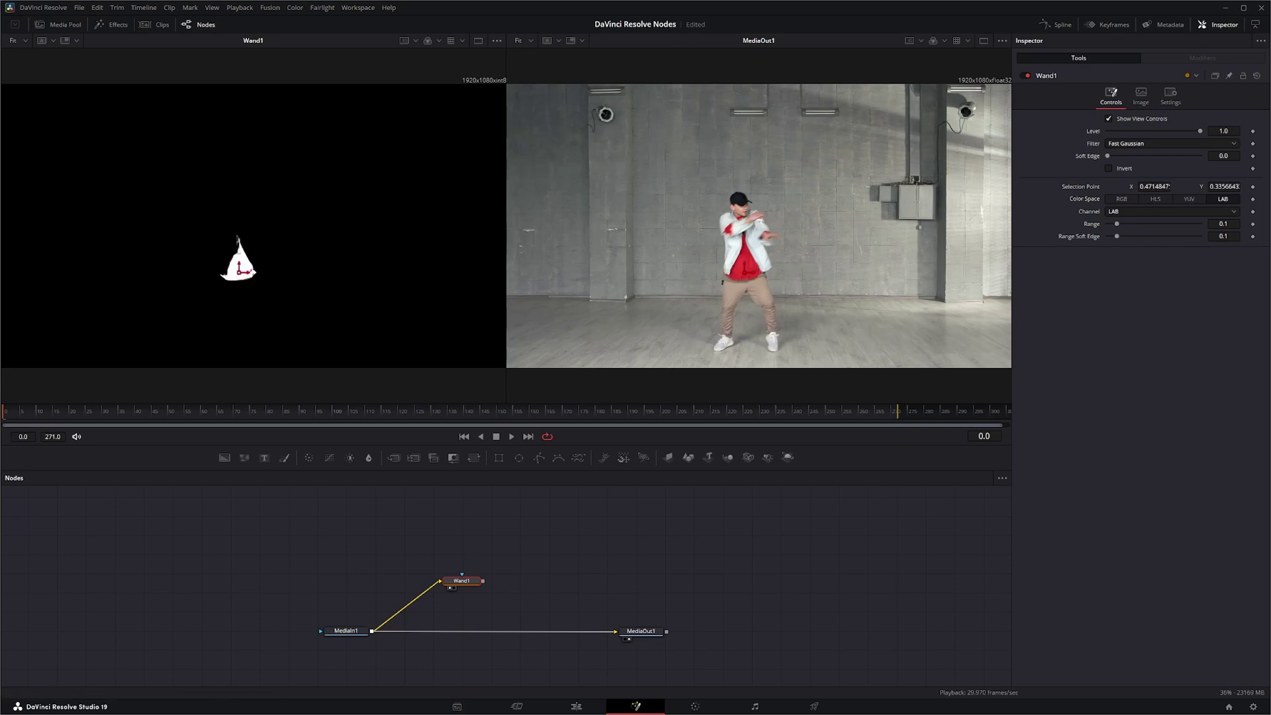
left_click(1190, 199)
left_click(1158, 200)
left_click(1122, 200)
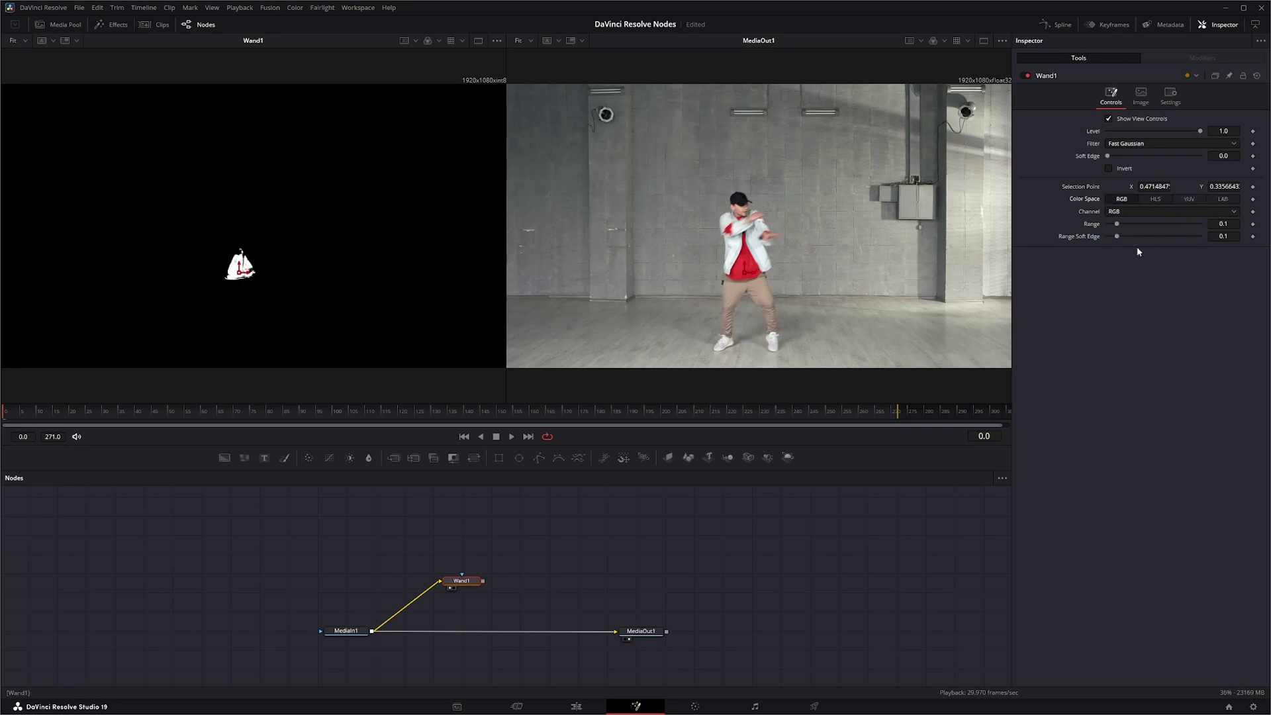
- Compare the Channel options under RGB, HLS and YUV, leaving Color Space on RGB
left_click(1131, 212)
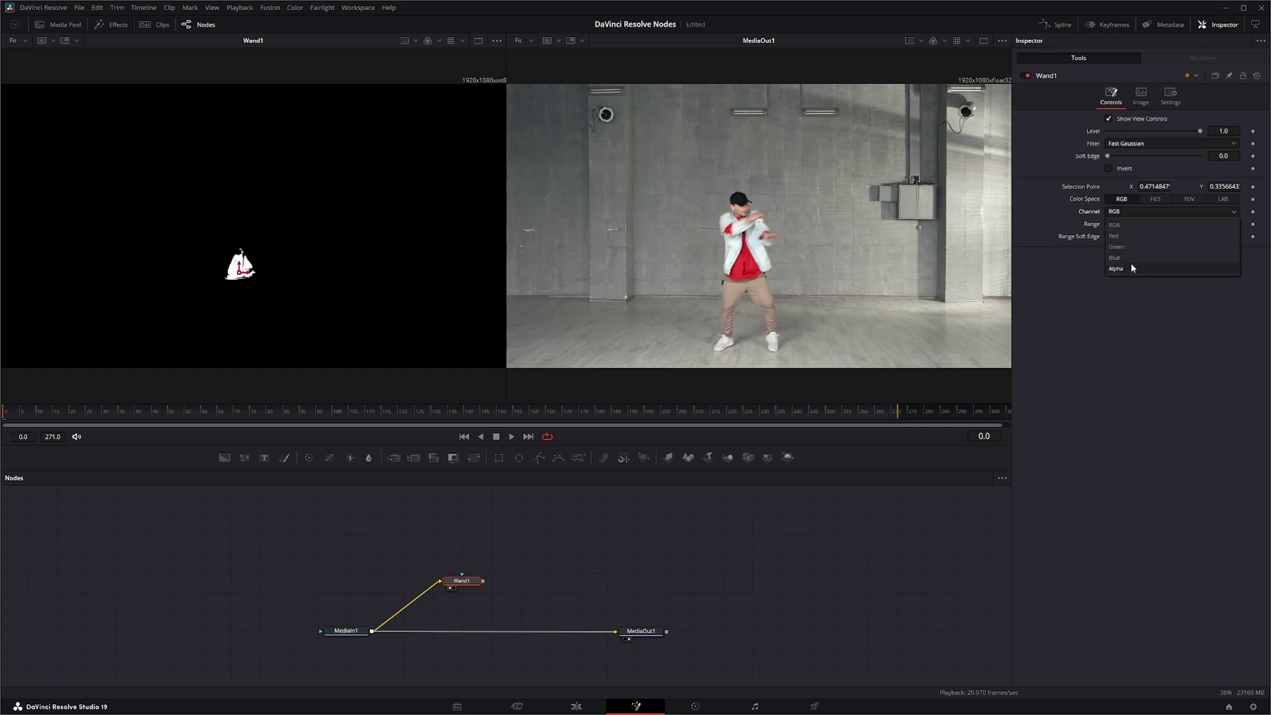
left_click(1154, 198)
left_click(1137, 212)
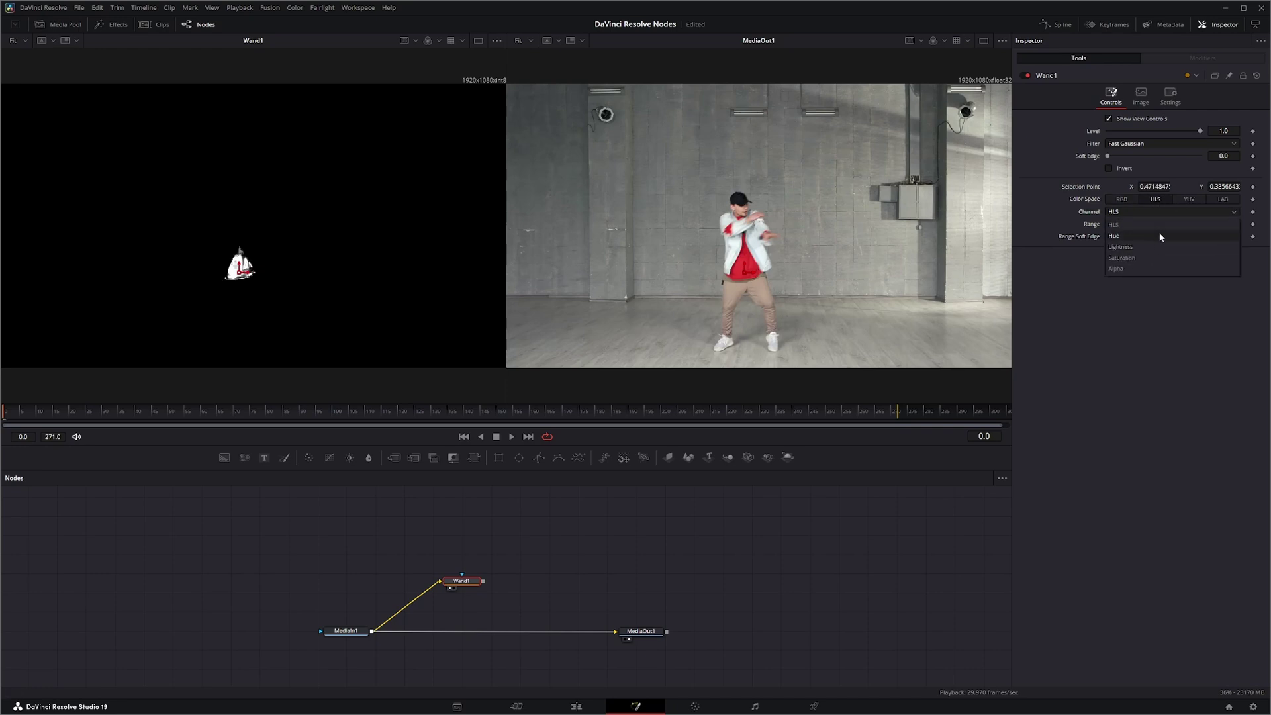
left_click(1190, 199)
left_click(1120, 213)
left_click(1123, 199)
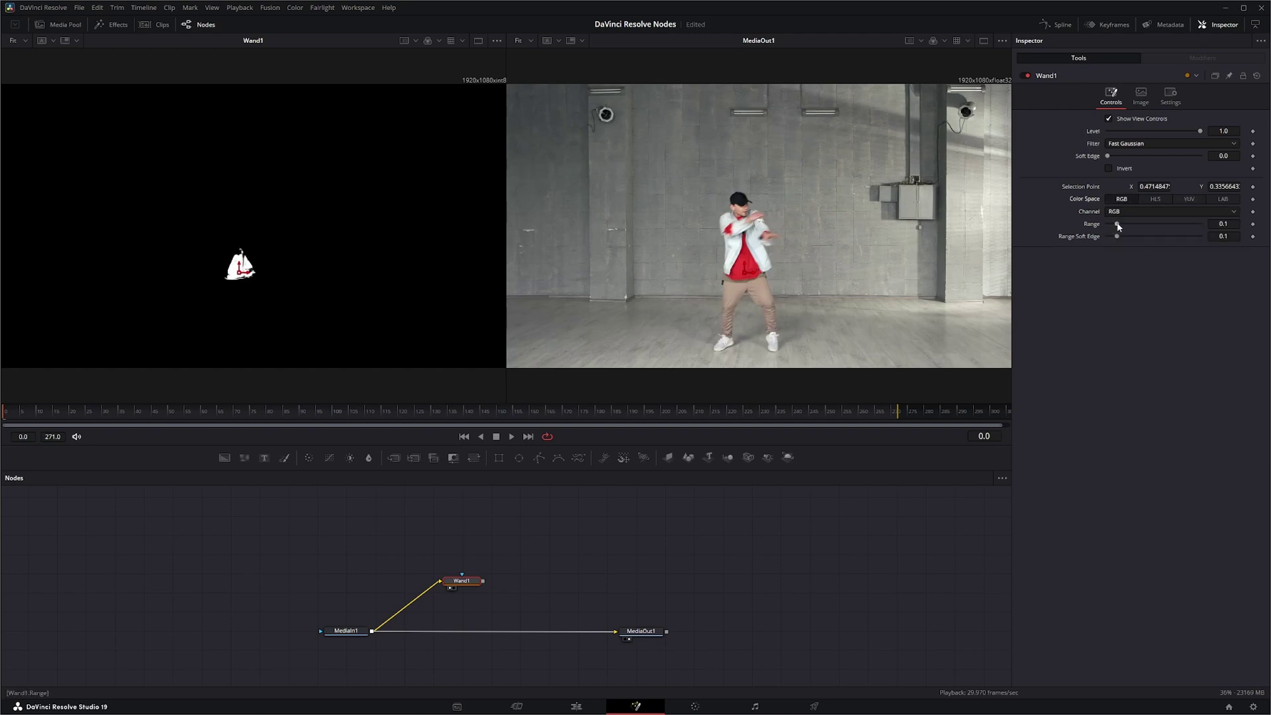
- Widen Wand1's Range to 1.0, nudge the sample point, then narrow Range back to 0.85
left_click_drag(1118, 226, 1205, 226)
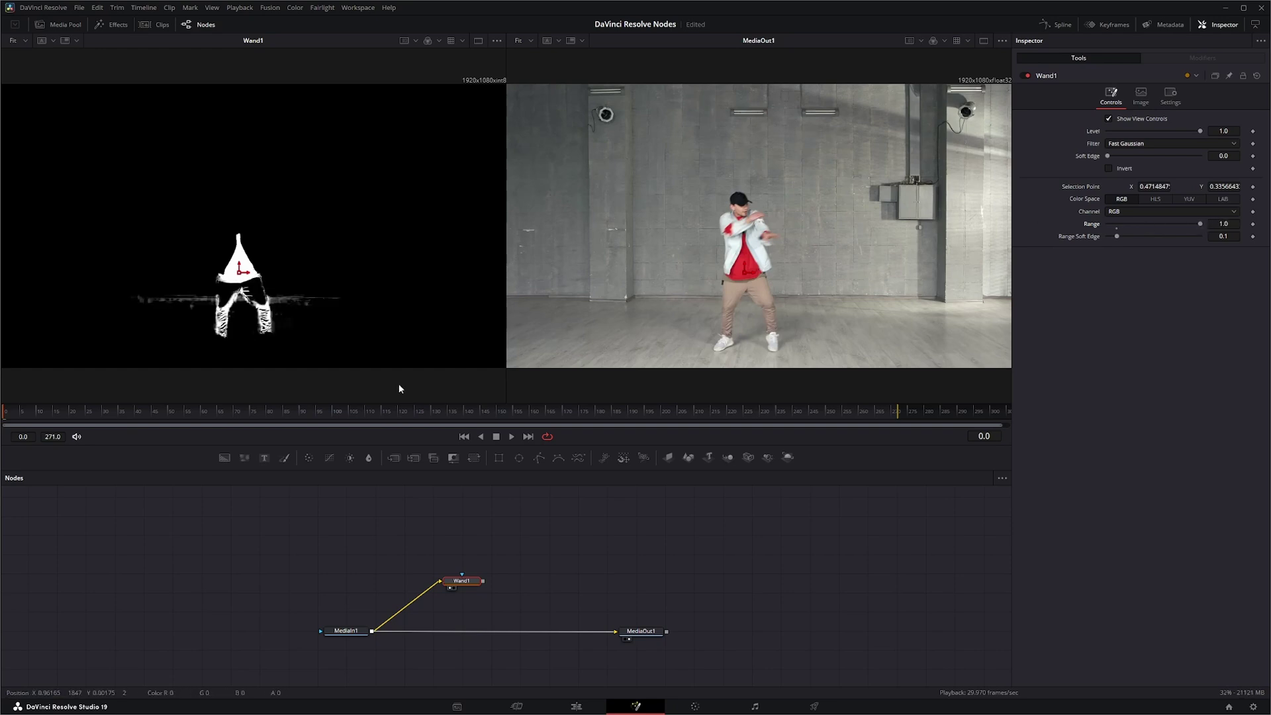
left_click_drag(234, 278, 239, 265)
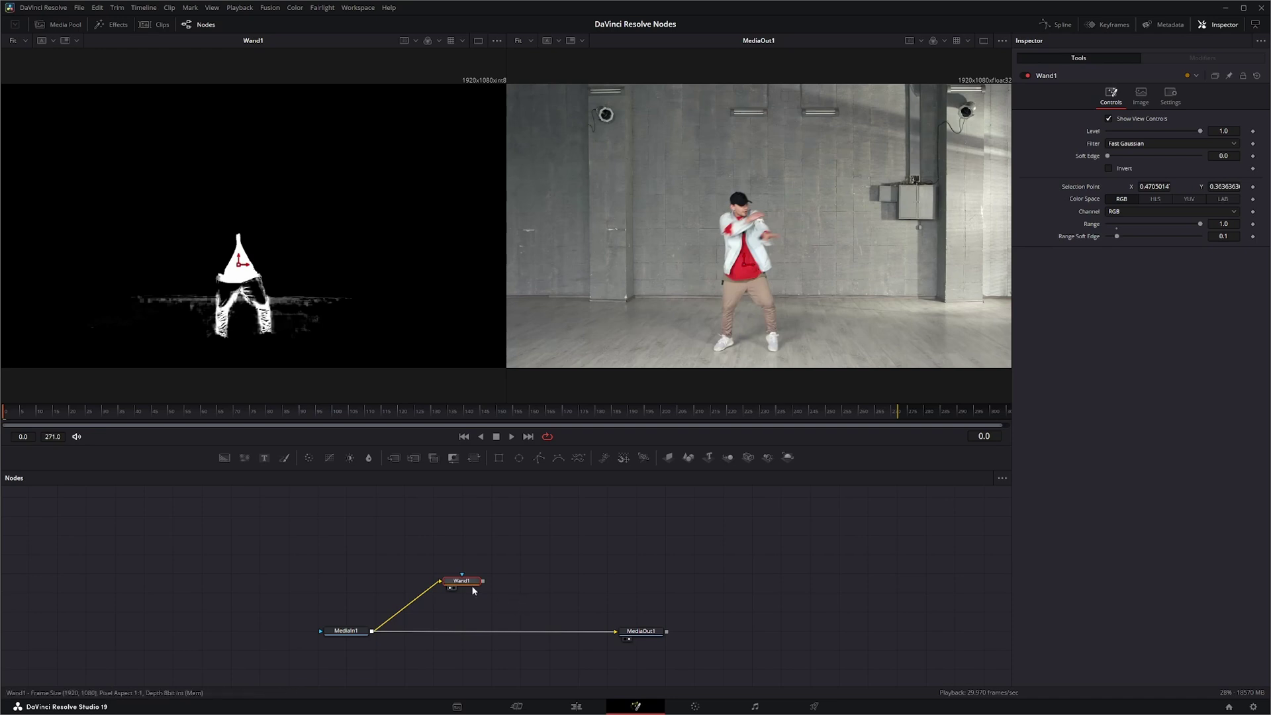
left_click_drag(467, 586, 455, 576)
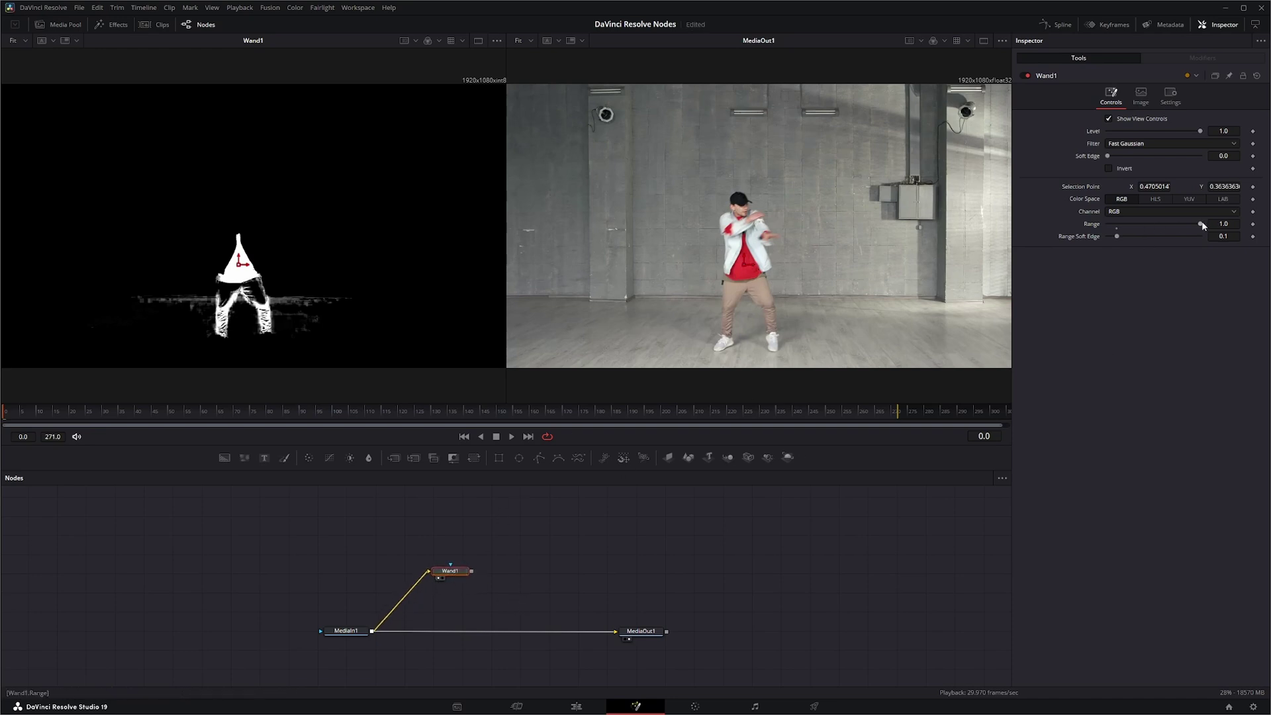
left_click_drag(1200, 224, 1186, 225)
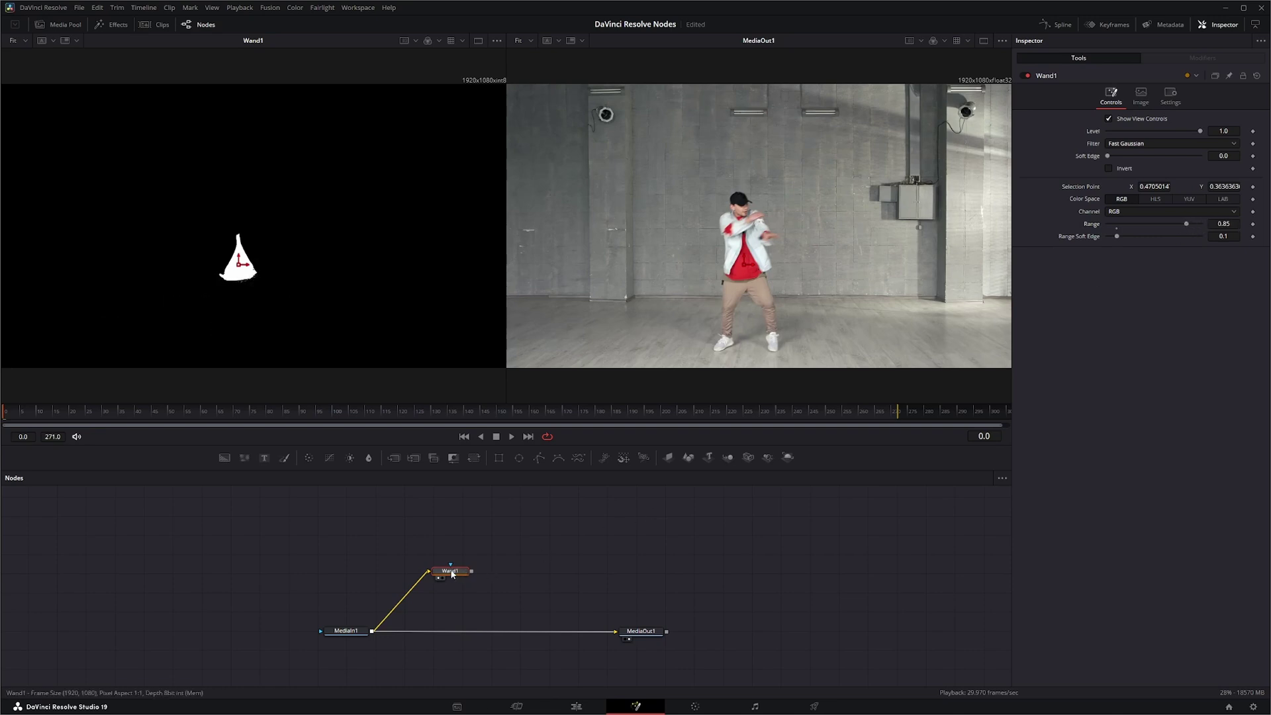
- Duplicate Wand1 as Wand1_1 fed by MediaIn1, and combine both wands in a viewed MultiMerge1
key("ctrl+c")
left_click(545, 589)
key("ctrl+v")
left_click_drag(534, 593, 441, 600)
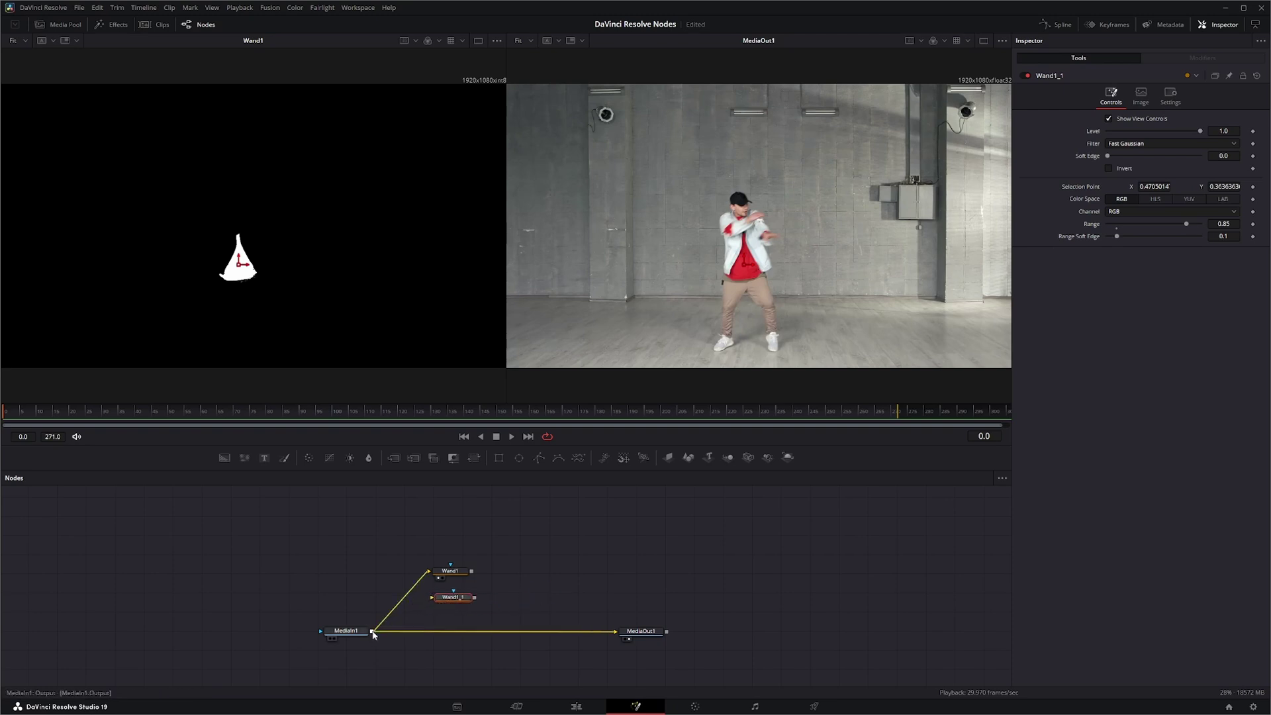
left_click_drag(372, 630, 432, 598)
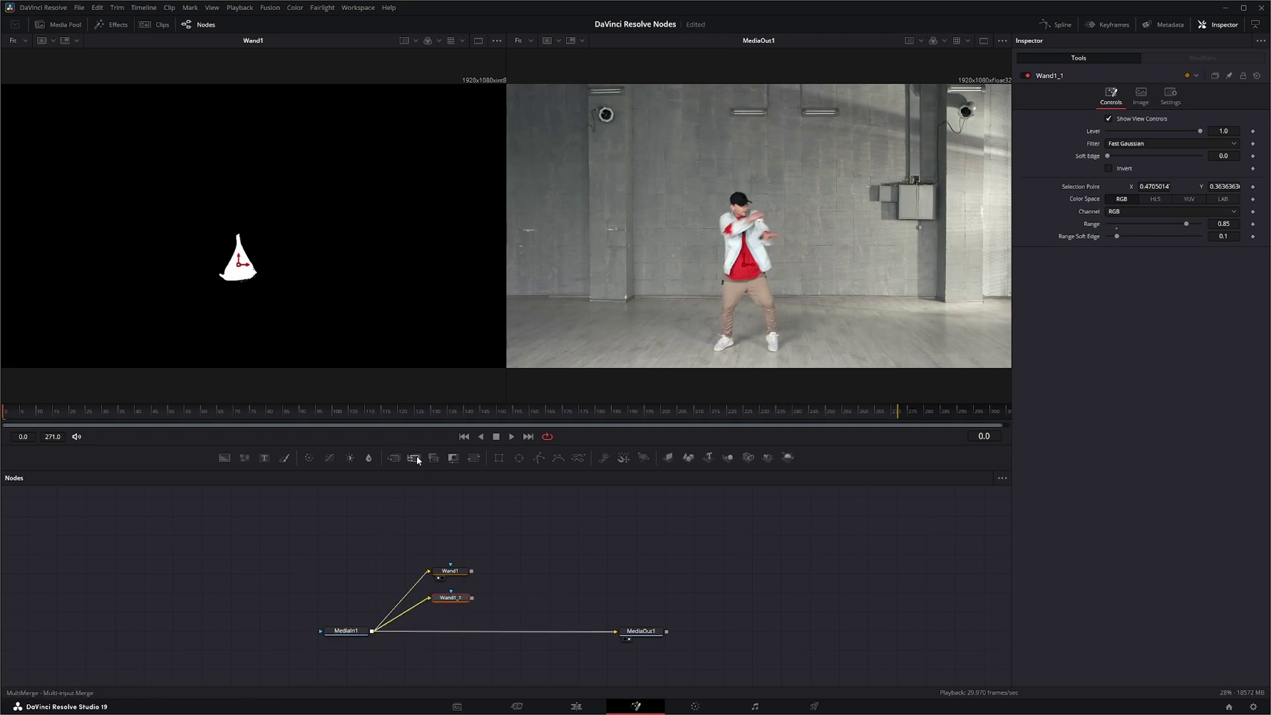
left_click_drag(414, 457, 552, 587)
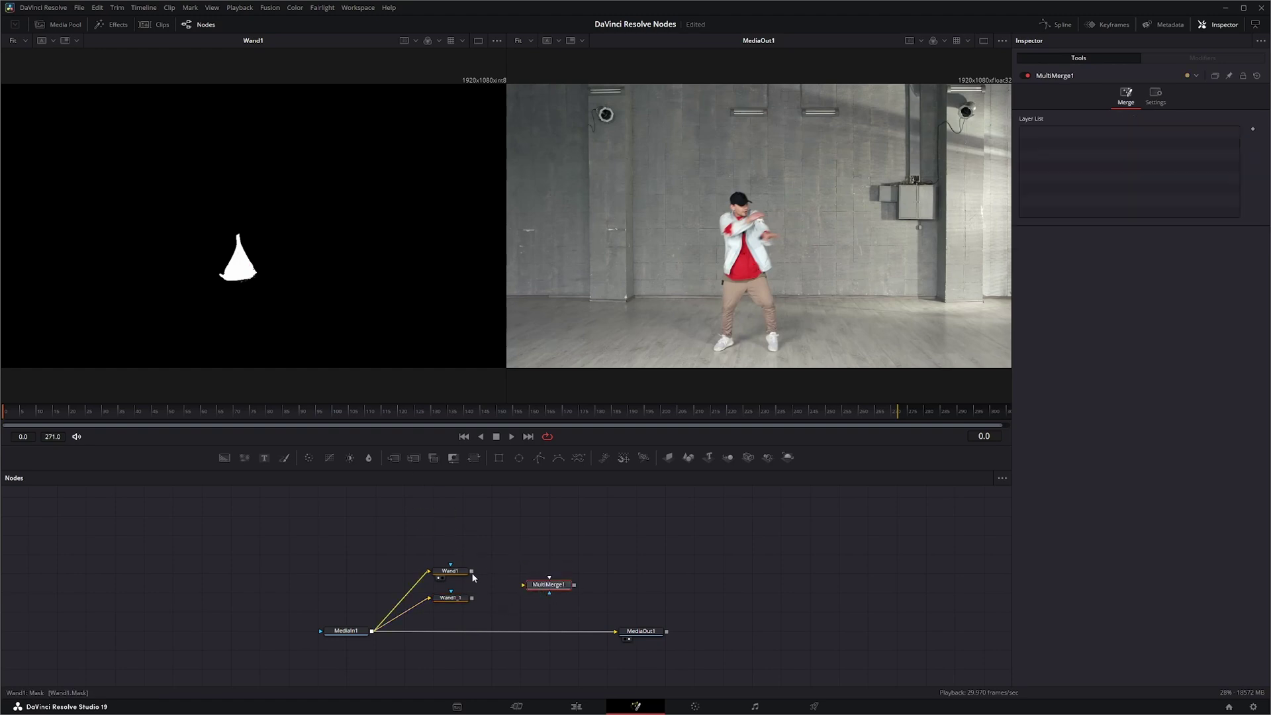
left_click_drag(472, 571, 549, 586)
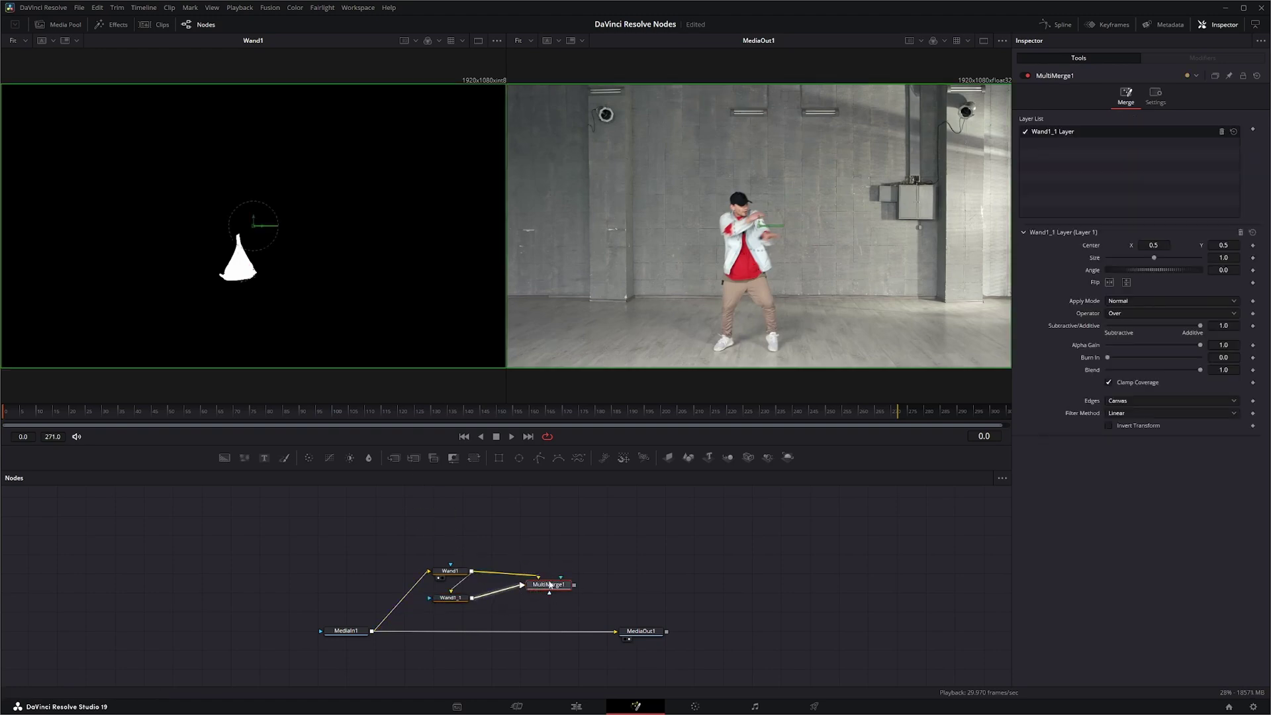
key("1")
- Set Wand1_1 to sample the white jacket at Range 0.401, then select it with MultiMerge1
left_click(450, 598)
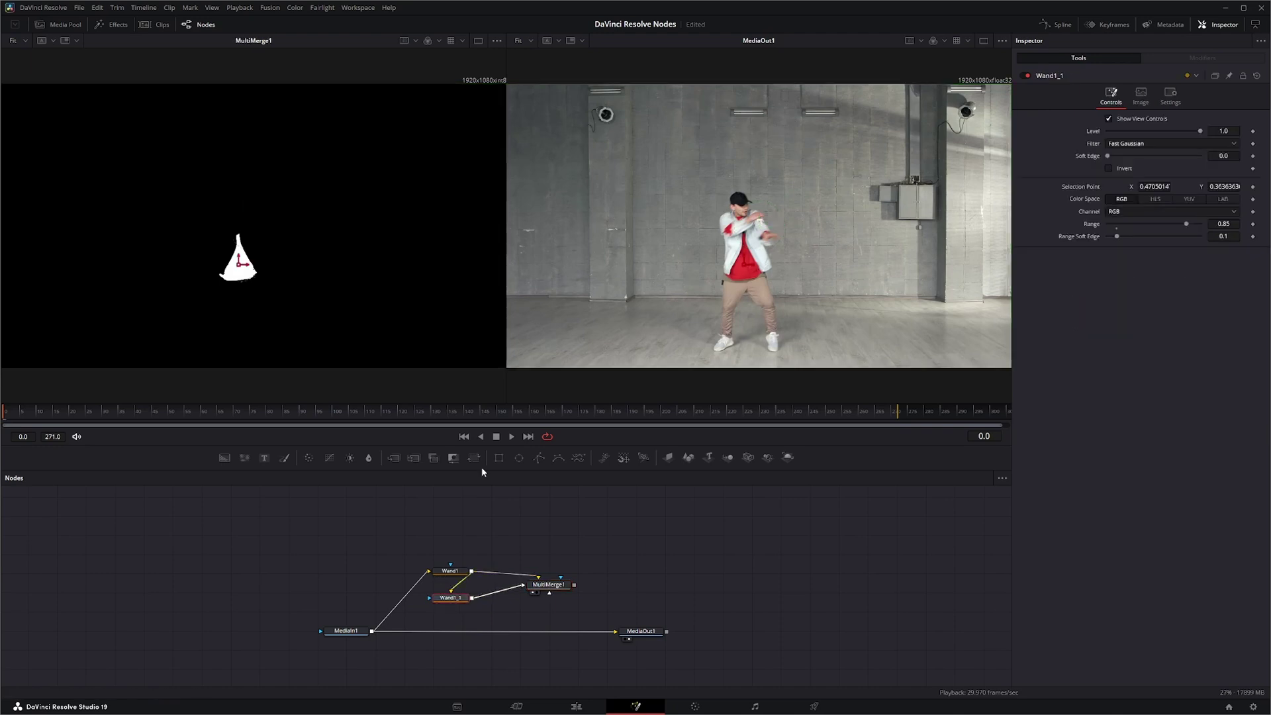
left_click_drag(741, 268, 727, 230)
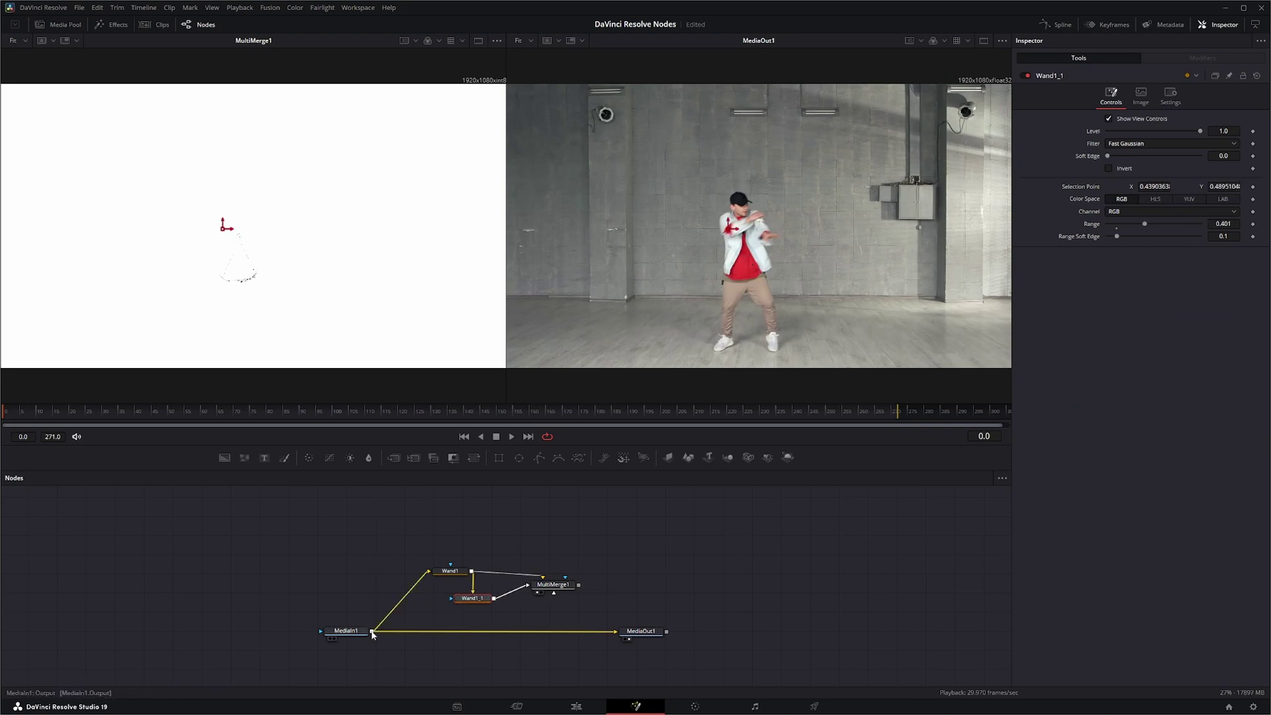
left_click_drag(372, 630, 473, 596)
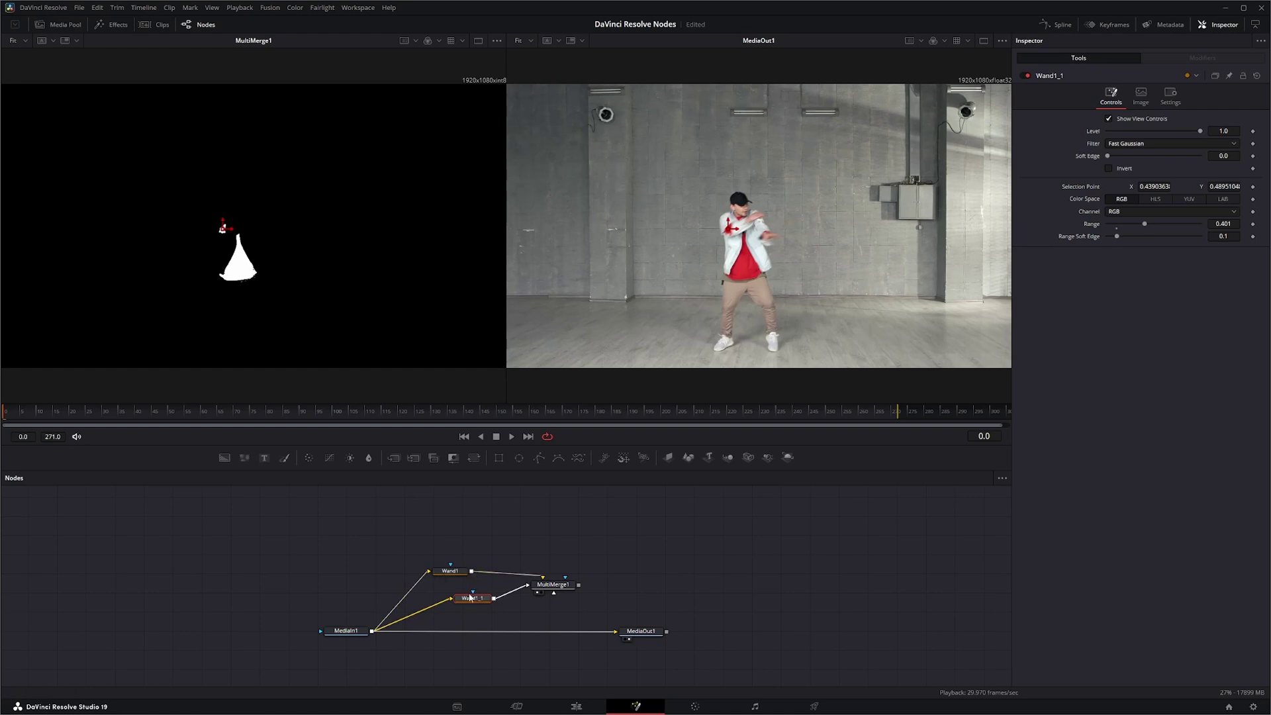
left_click(554, 586)
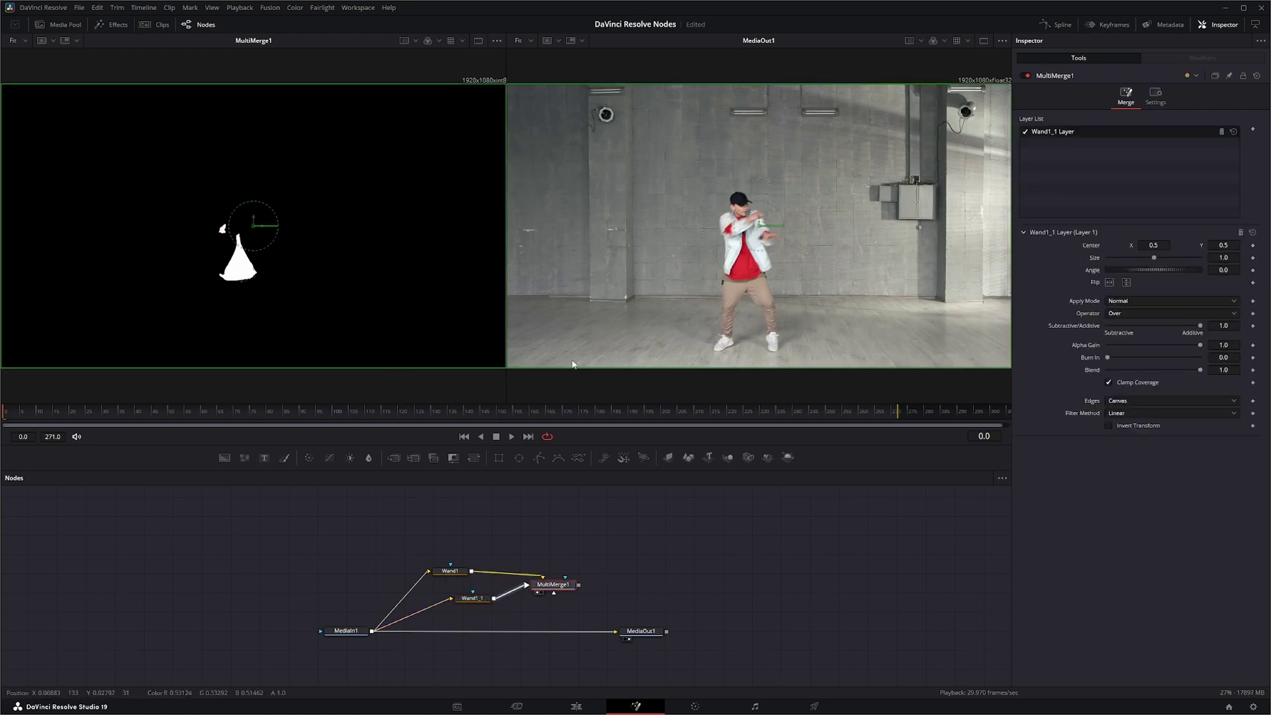
left_click(472, 597)
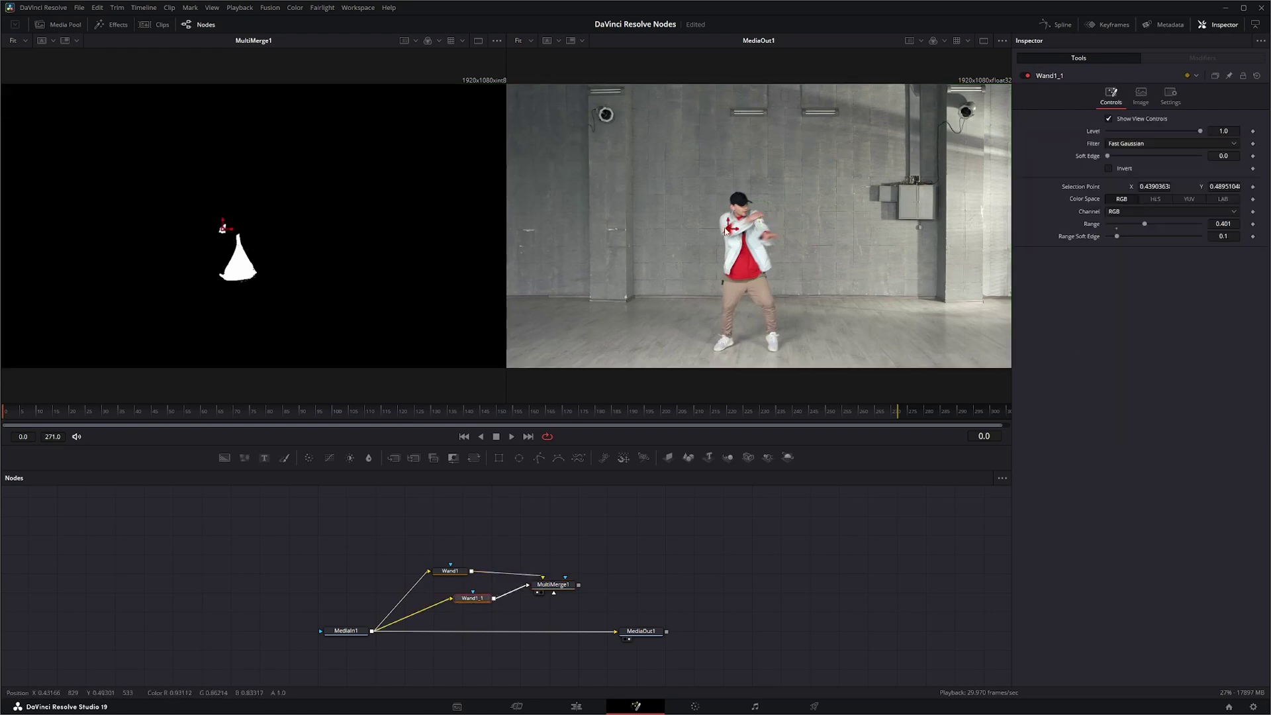
left_click_drag(729, 228, 727, 230)
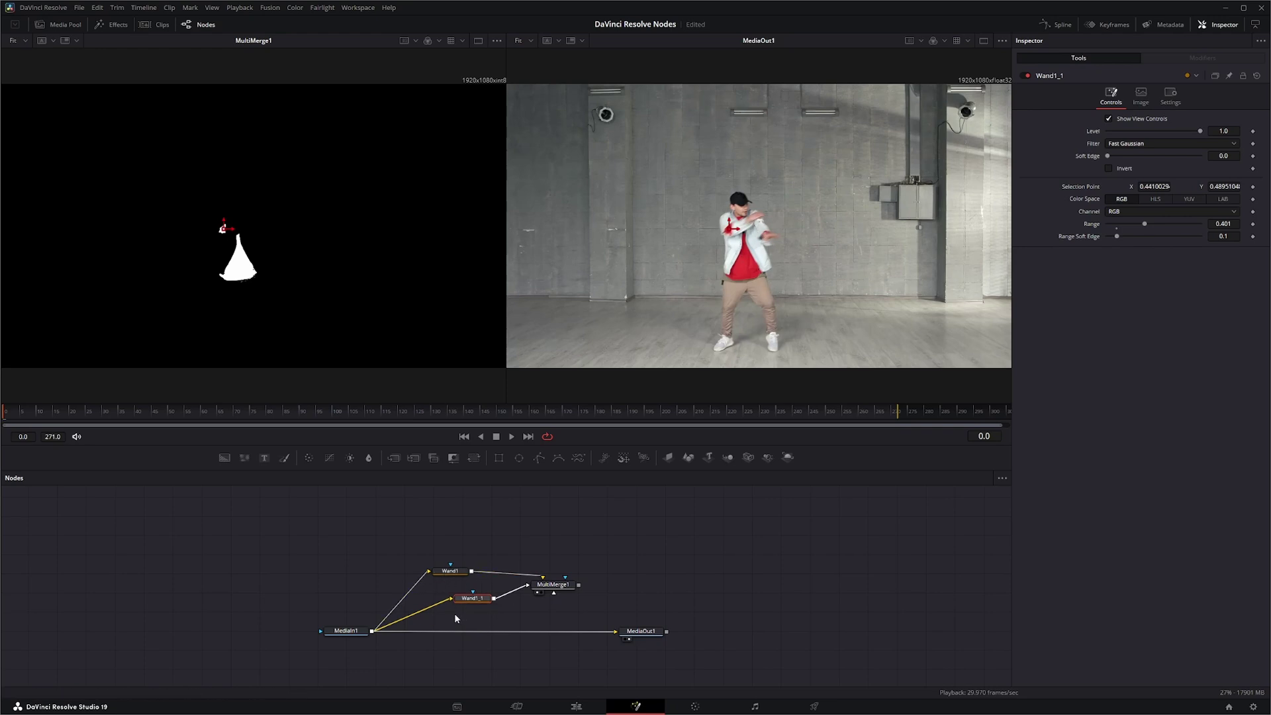
left_click_drag(455, 617, 556, 586)
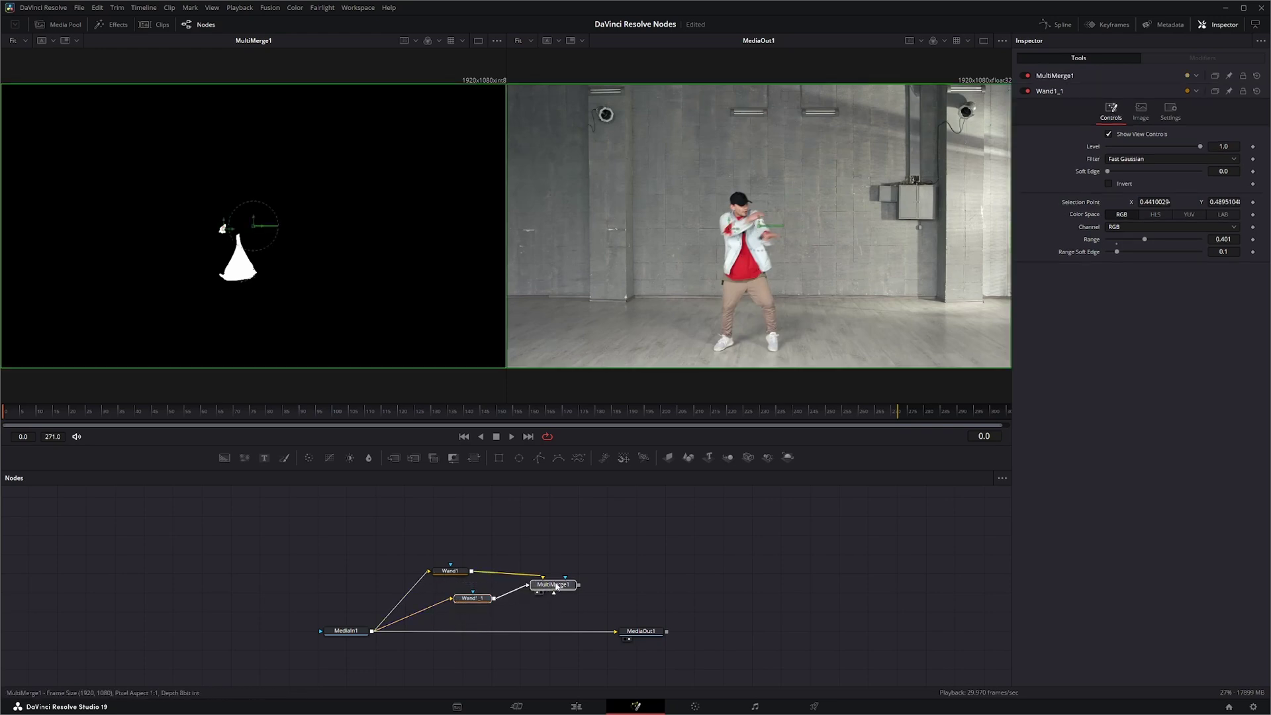
- Delete Wand1_1 and MultiMerge1, play the clip to check Wand1's mask, then return to start
key("Delete")
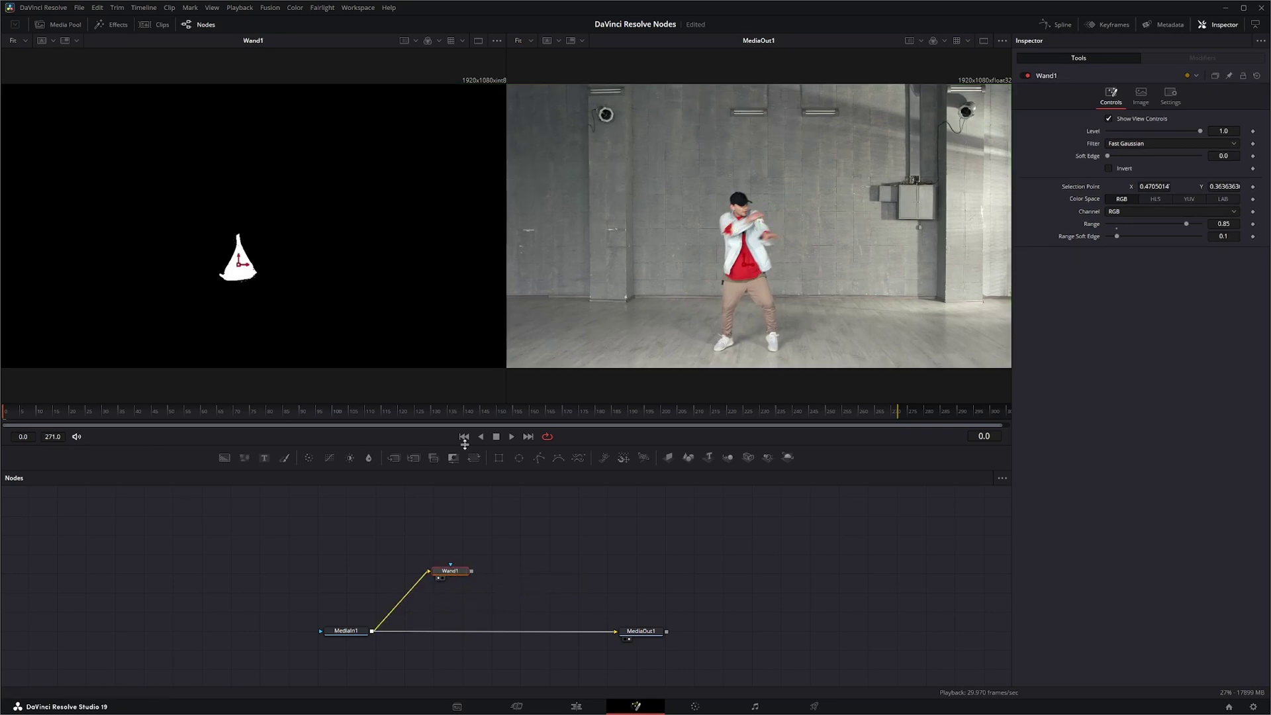
left_click(512, 436)
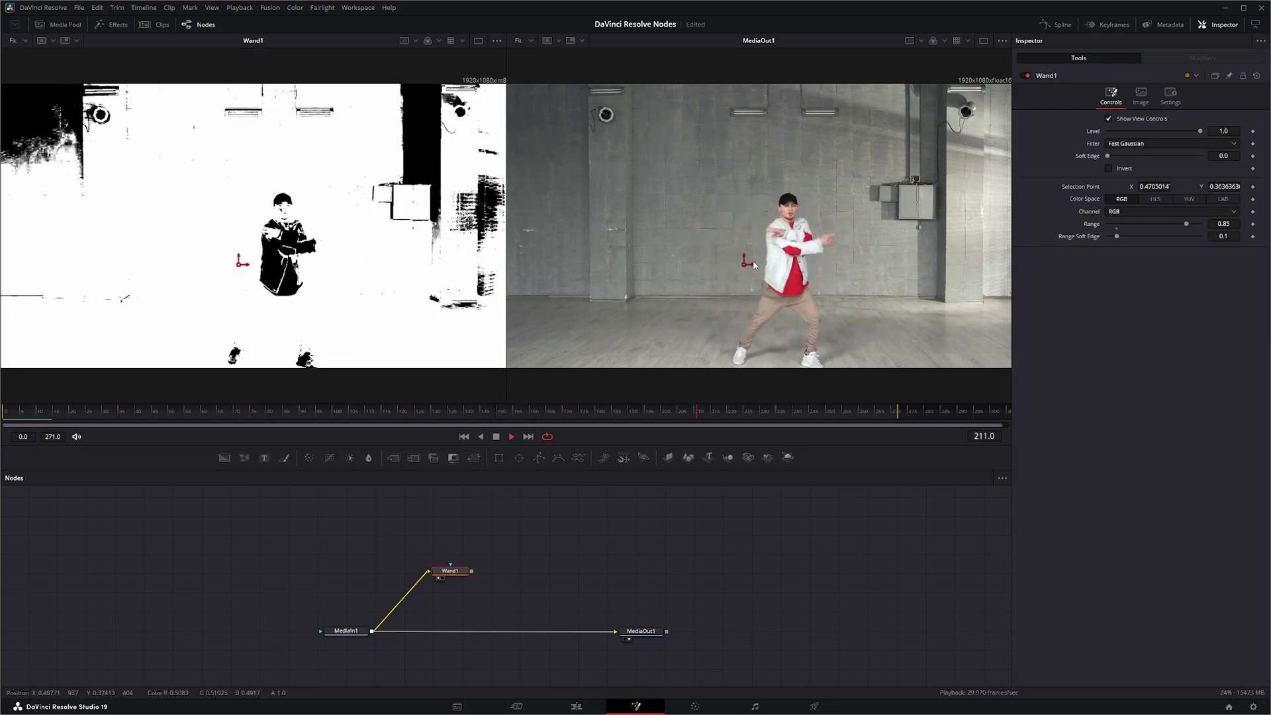
left_click(464, 436)
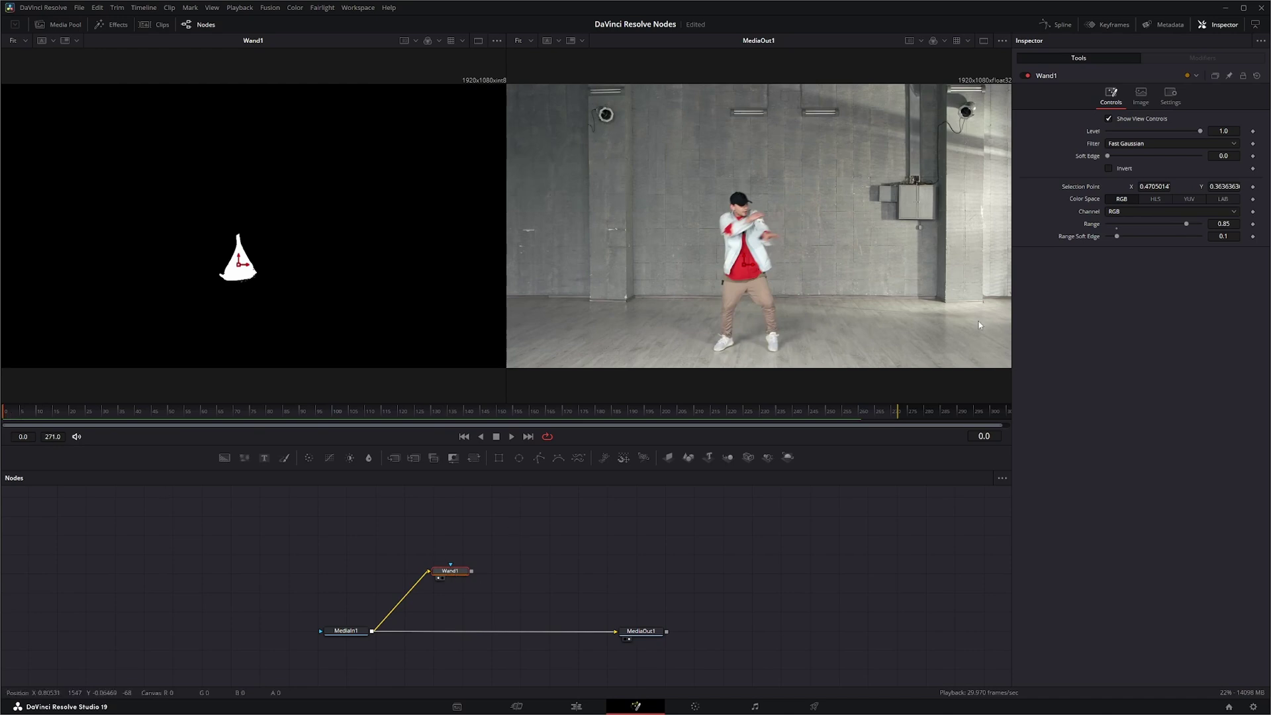
- Keyframe Wand1's selection point on the dancer at frames 29 and 16, reviewing the mask across frames
left_click(1252, 188)
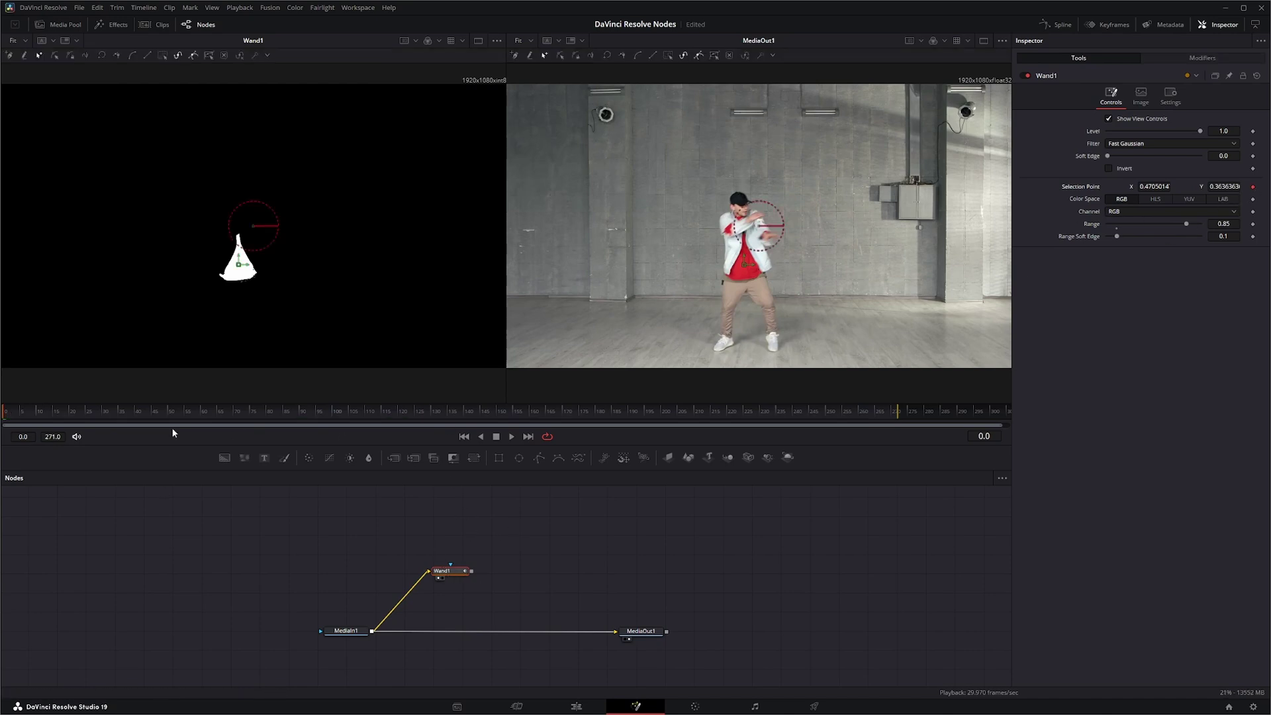
left_click(100, 416)
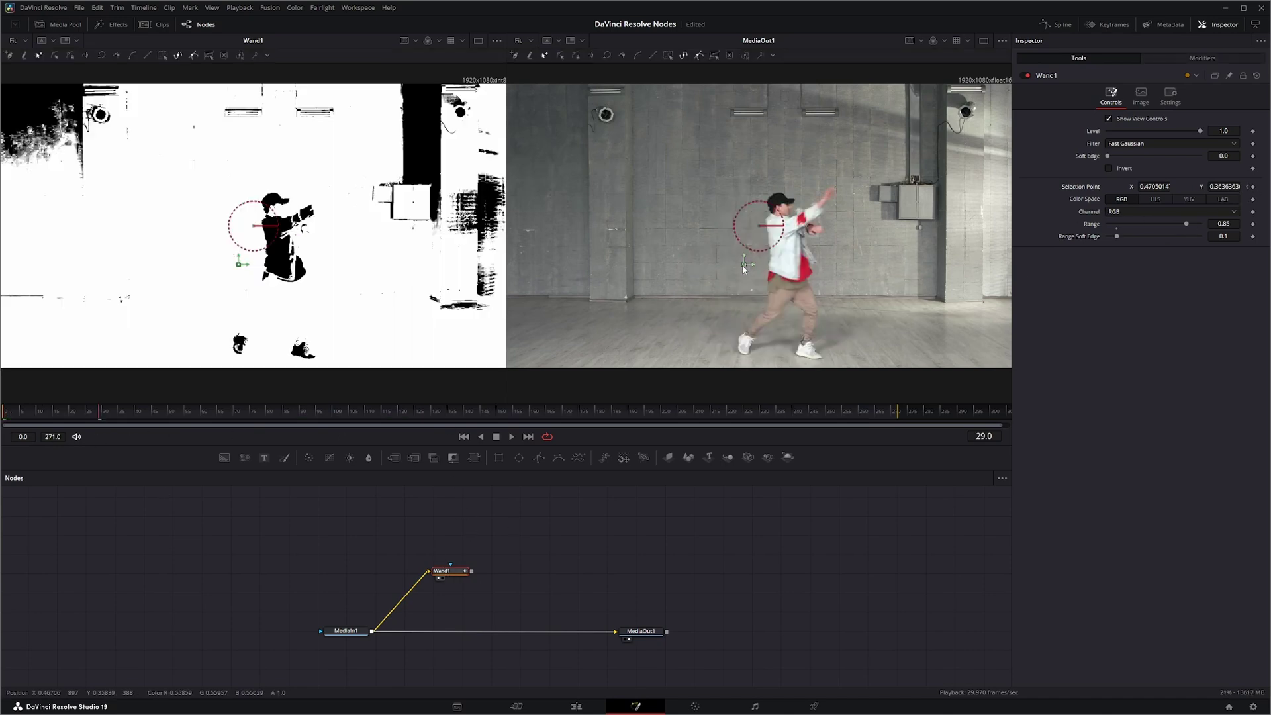
left_click_drag(744, 265, 806, 270)
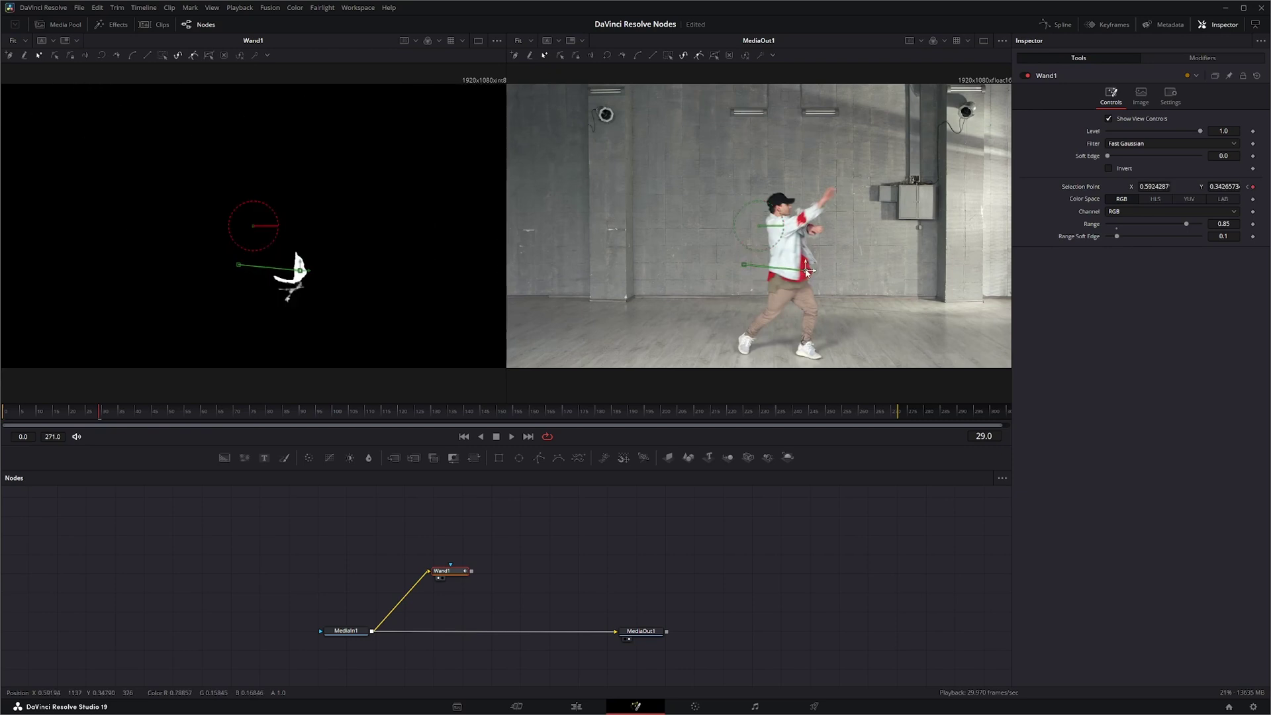
left_click(59, 415)
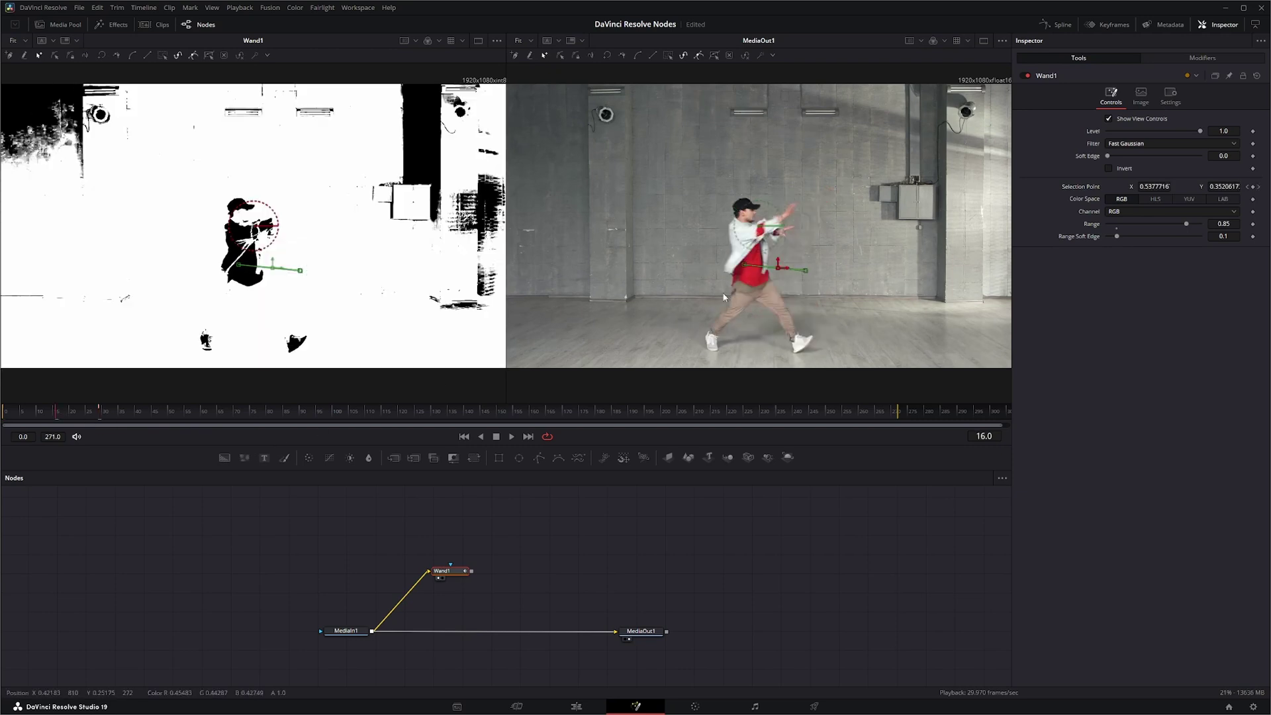
left_click_drag(806, 271, 751, 273)
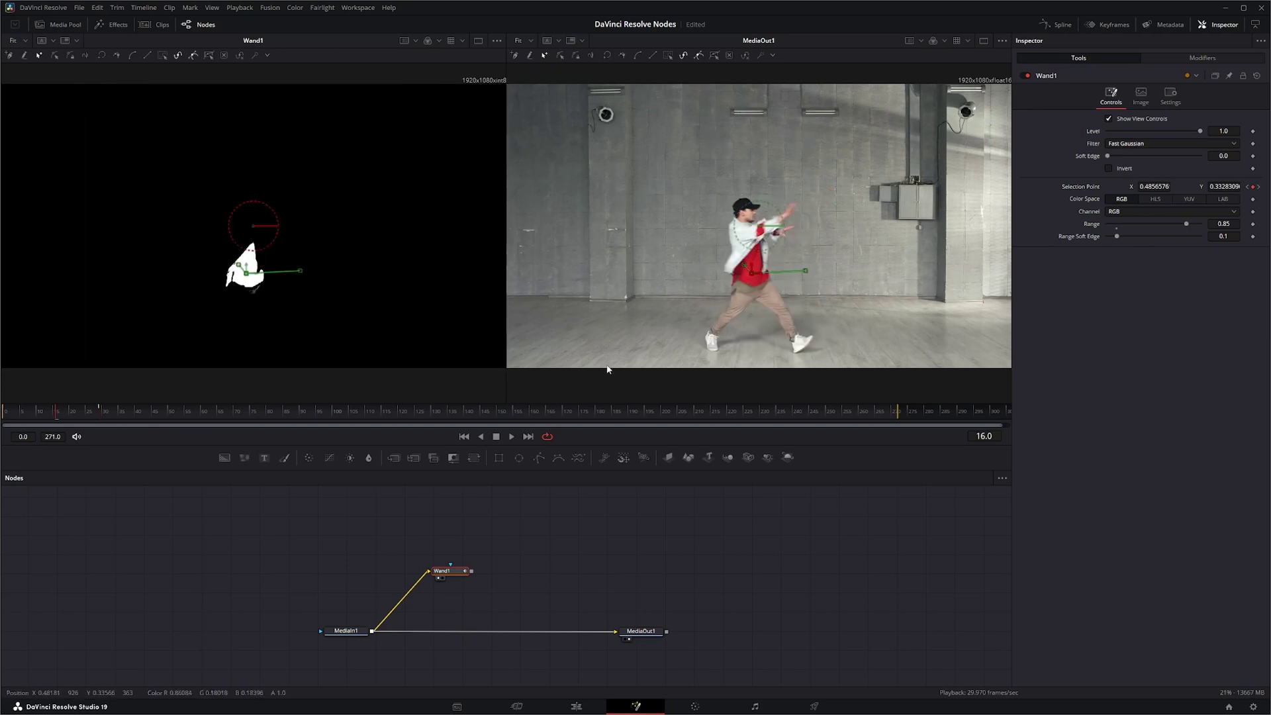
mouse_move(59, 415)
left_mouse_down()
mouse_move(27, 419)
mouse_move(45, 428)
left_mouse_up()
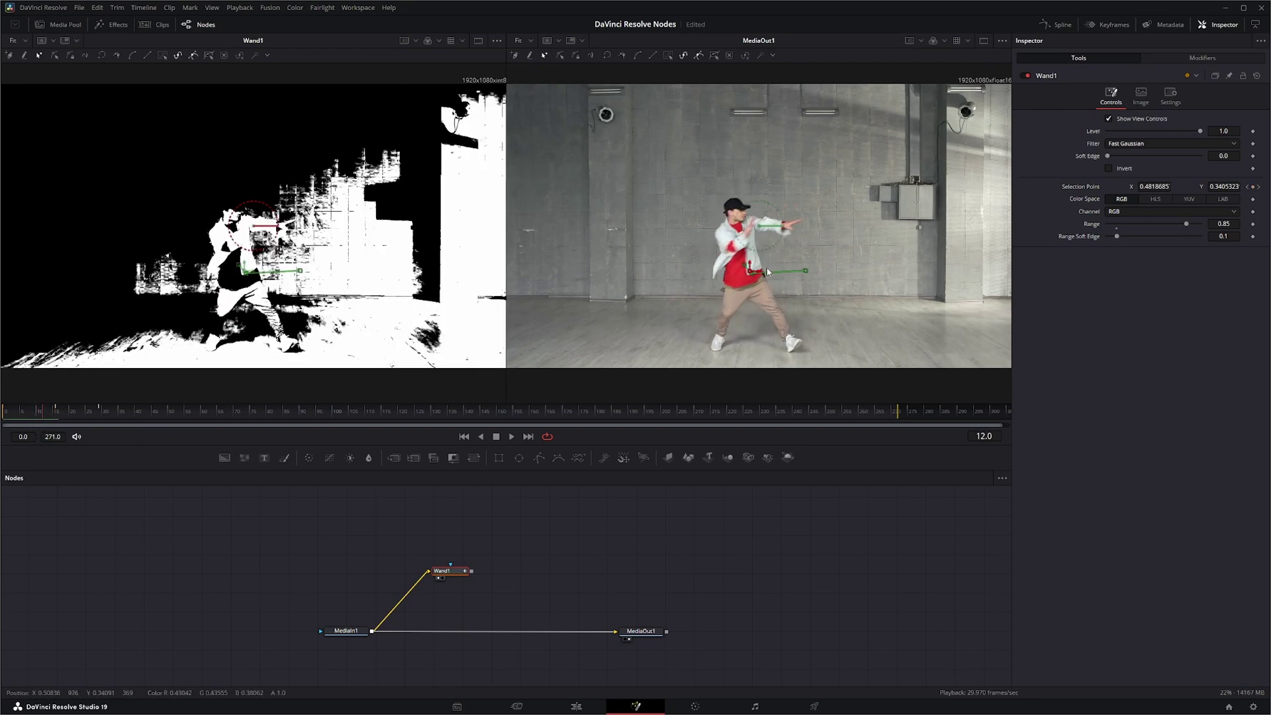
left_click_drag(752, 274, 739, 278)
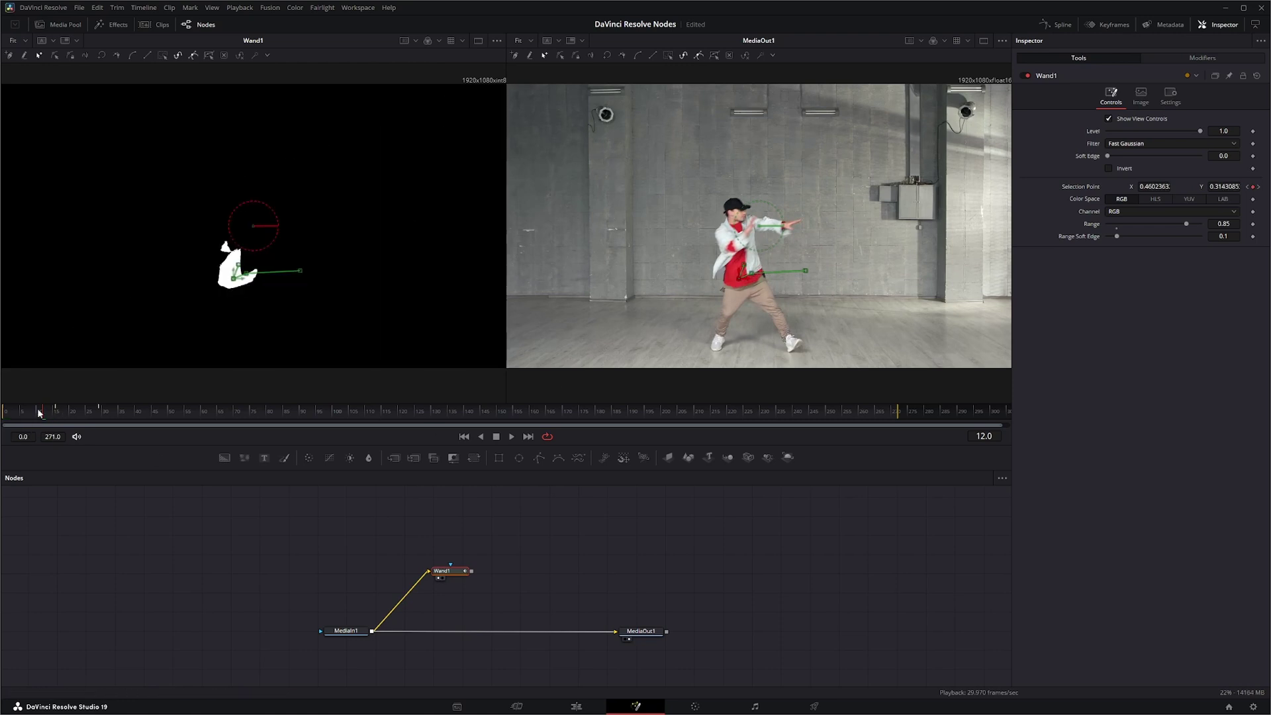
left_click_drag(44, 421, 7, 424)
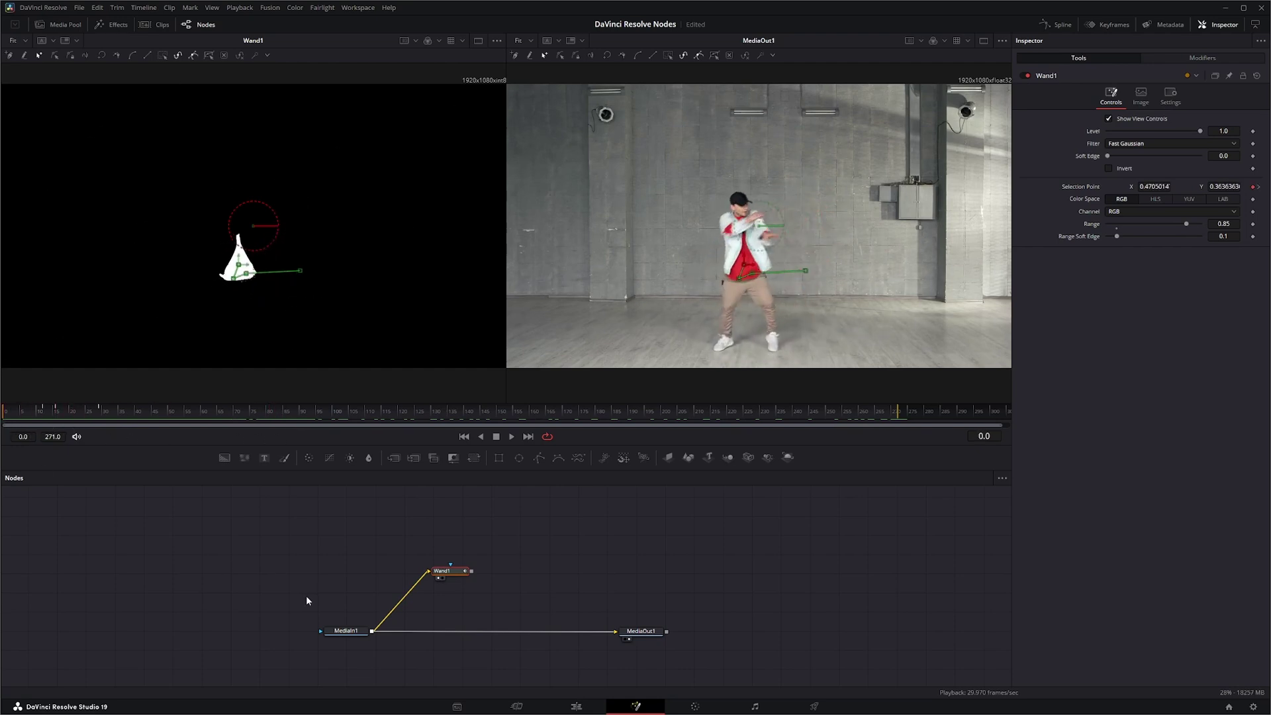
mouse_move(6, 415)
left_mouse_down()
mouse_move(473, 430)
mouse_move(6, 438)
left_mouse_up()
- Delete Wand1 and bring the second dance clip from the Media Pool in as MediaIn2
left_click_drag(629, 631, 628, 634)
left_click(460, 571)
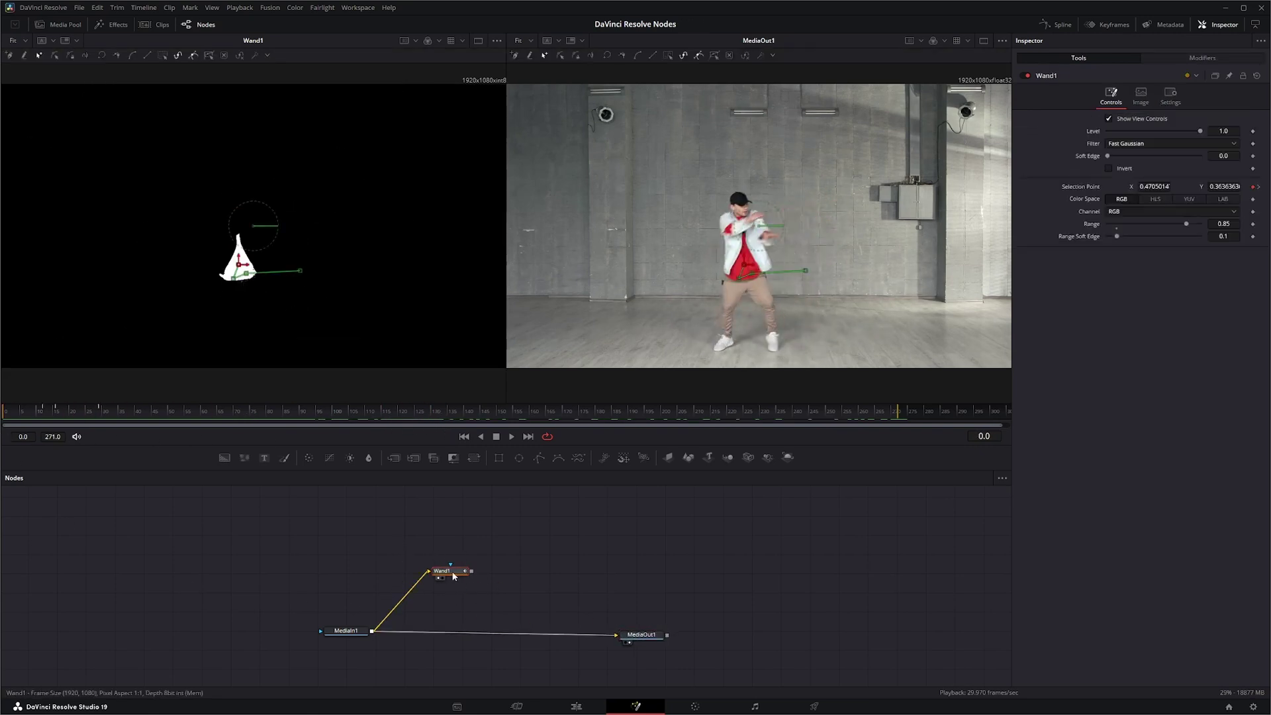
key("Delete")
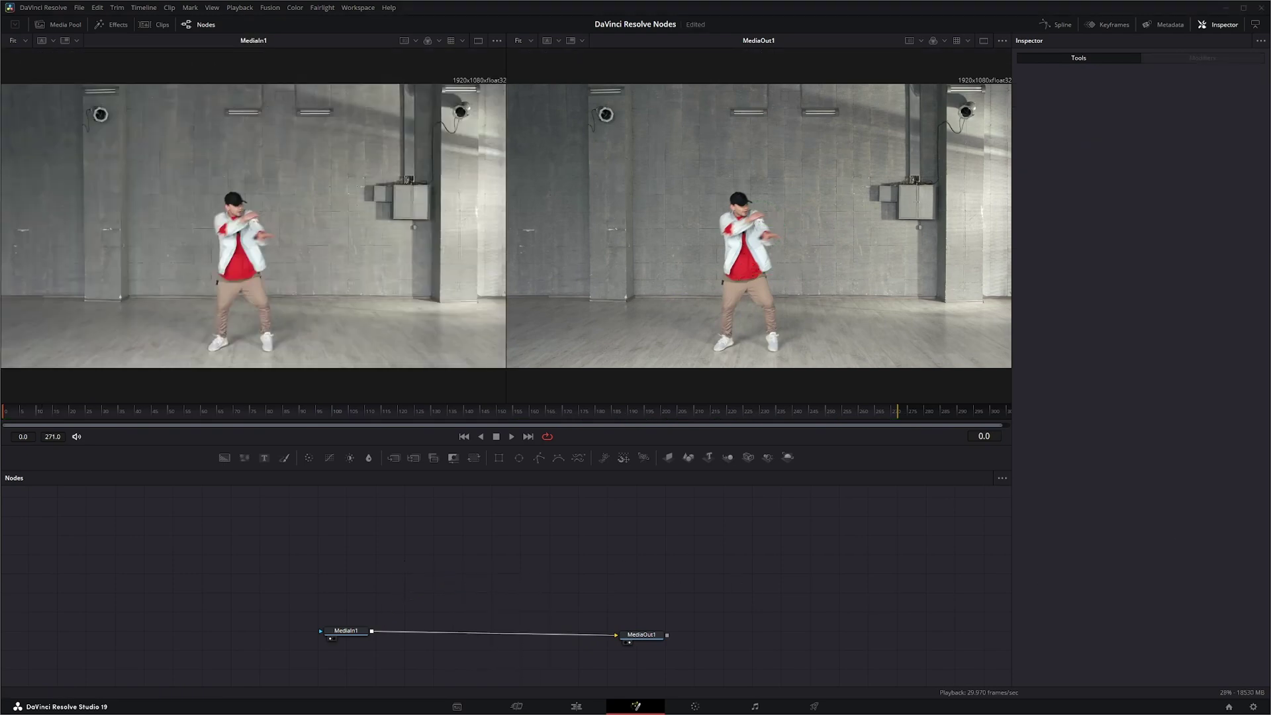
left_click_drag(1215, 544, 340, 559)
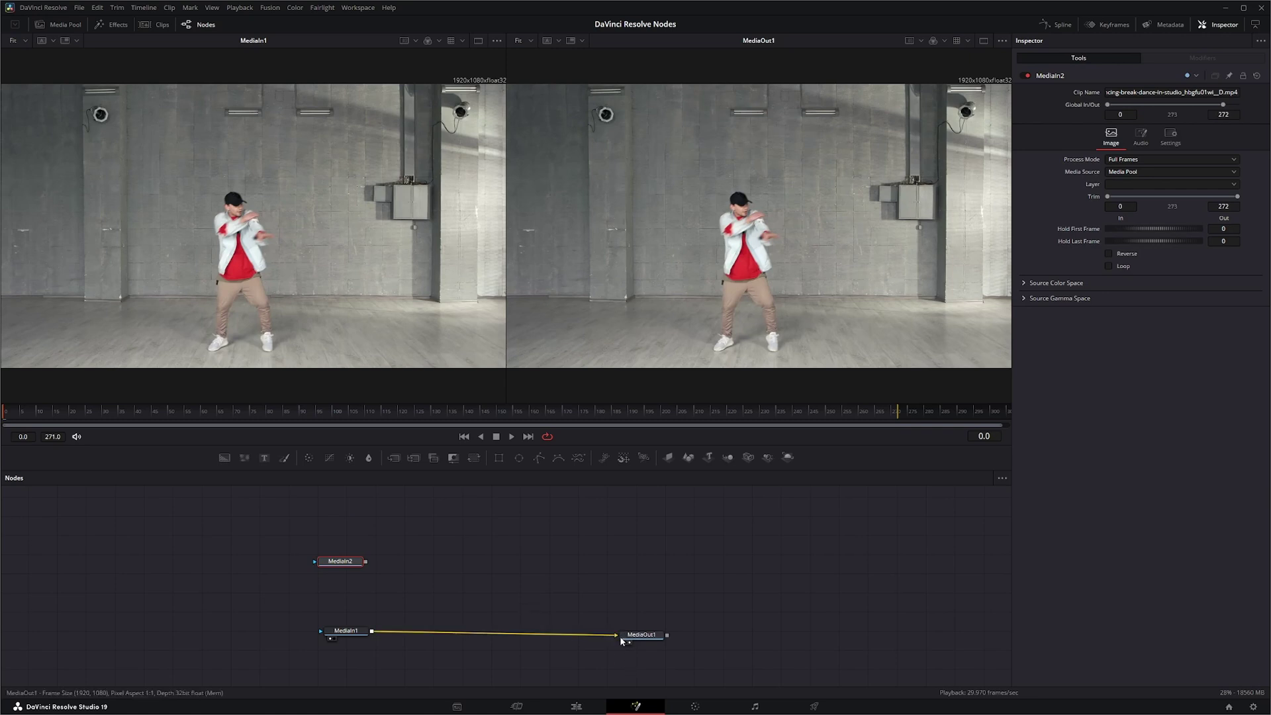
- Replace MediaIn1 with MediaIn2 as MediaOut1's input and view MediaIn2
left_click_drag(616, 637, 630, 568)
left_click_drag(366, 561, 624, 565)
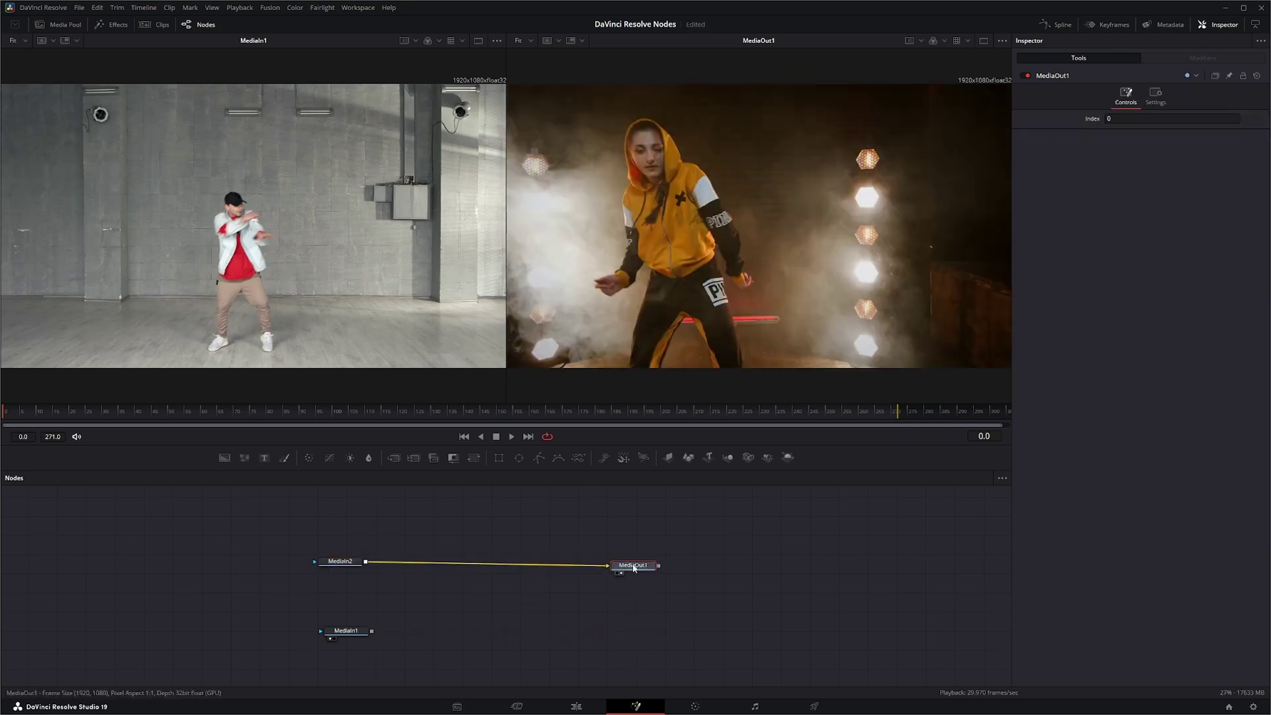
left_click_drag(340, 562, 333, 566)
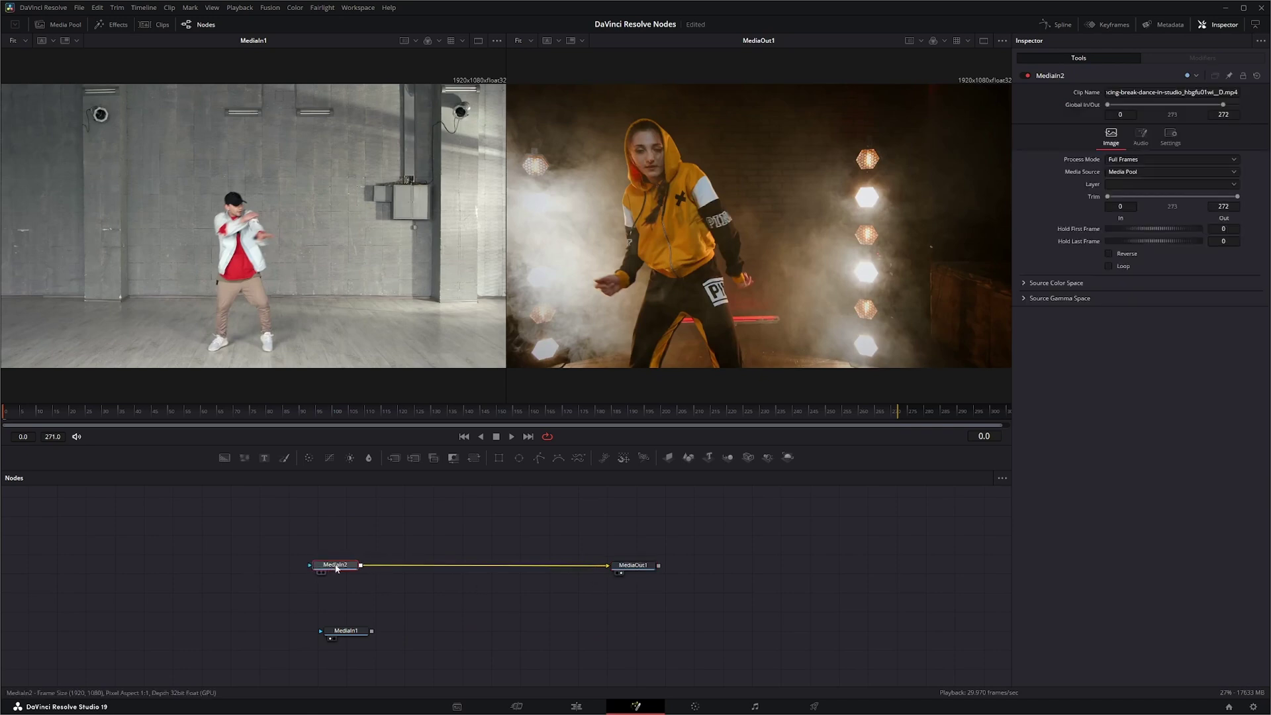
key("1")
left_click(462, 544)
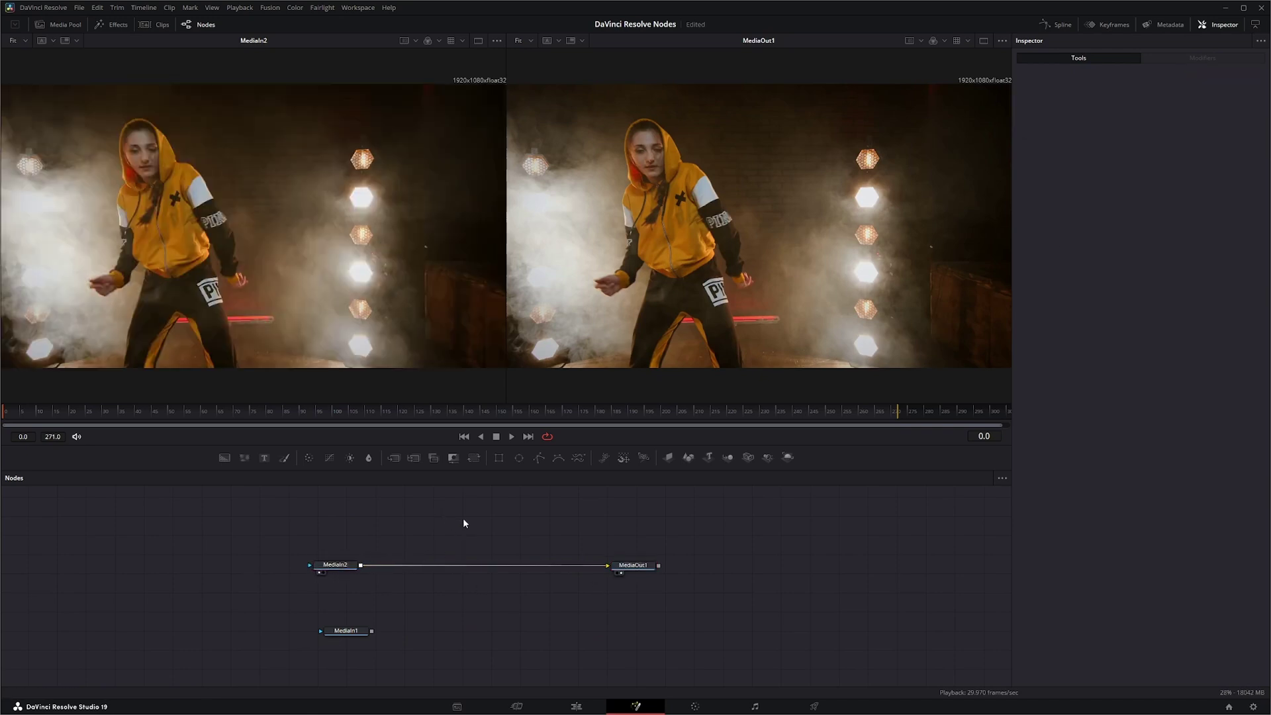
- Add a new Wand1 node beside MediaIn2 and show its mask in the left viewer
key("shift+space")
type("wand")
key("Return")
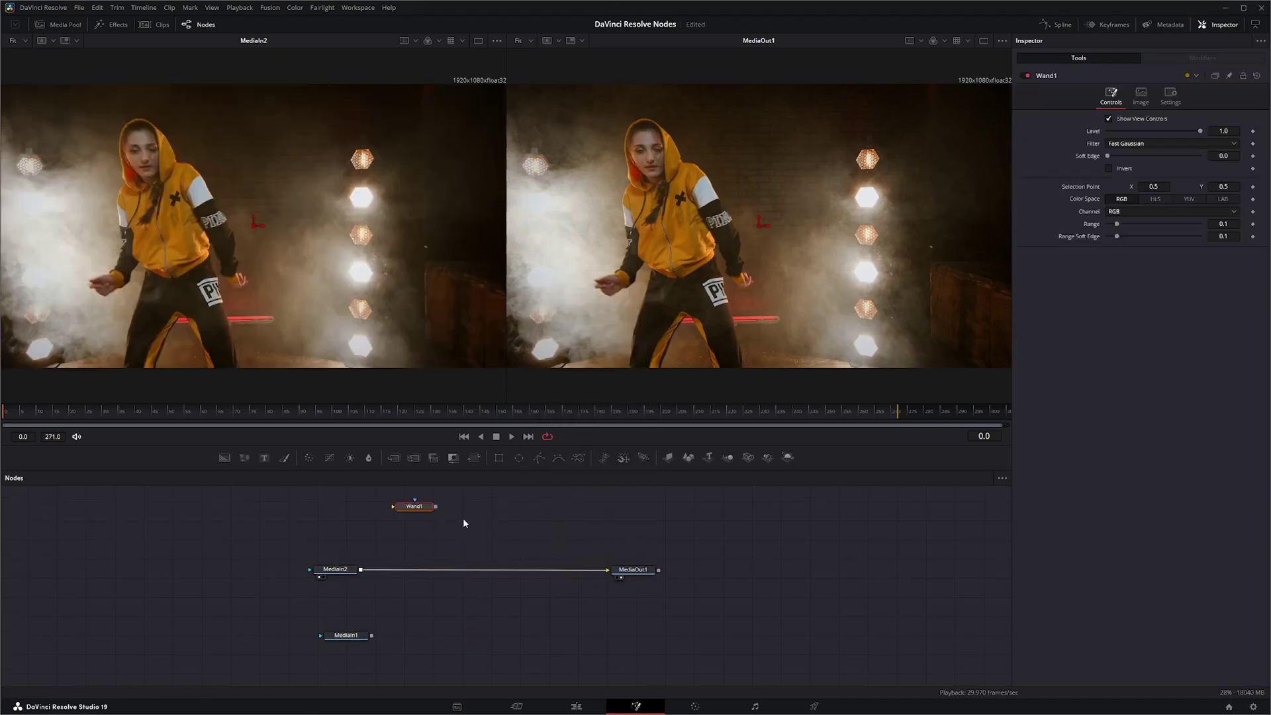
left_click_drag(426, 520, 441, 546)
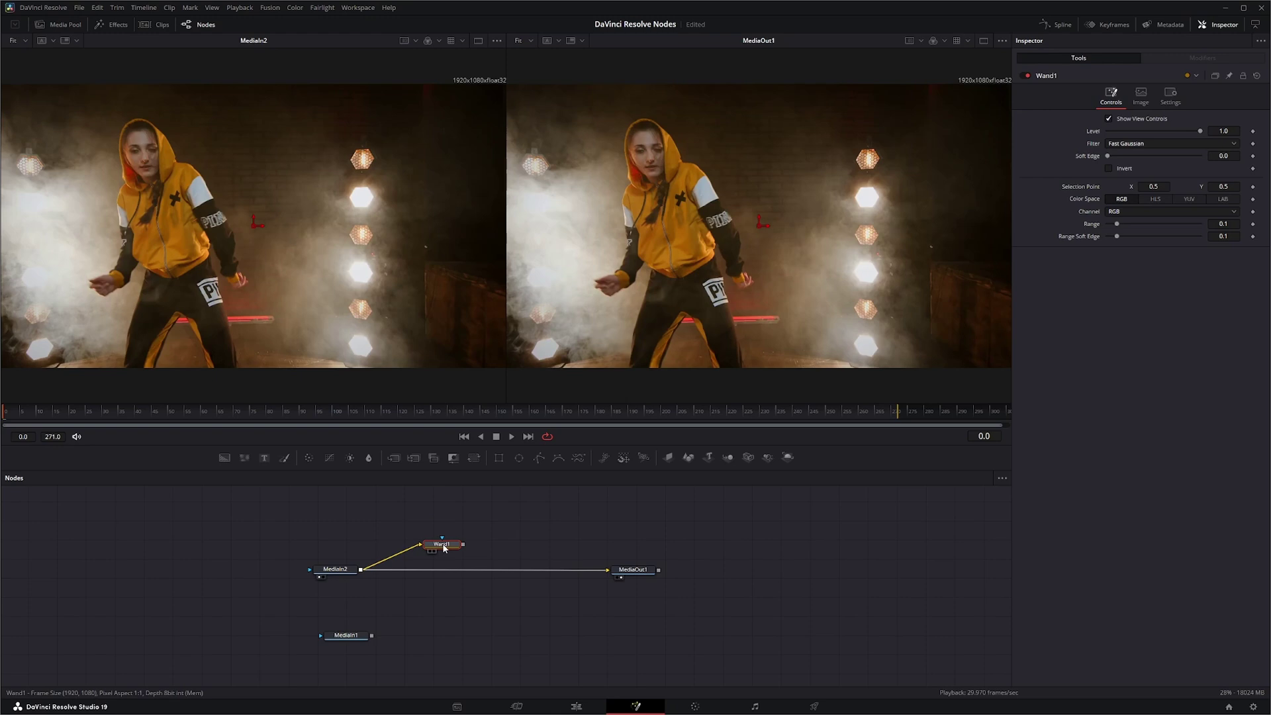
key("1")
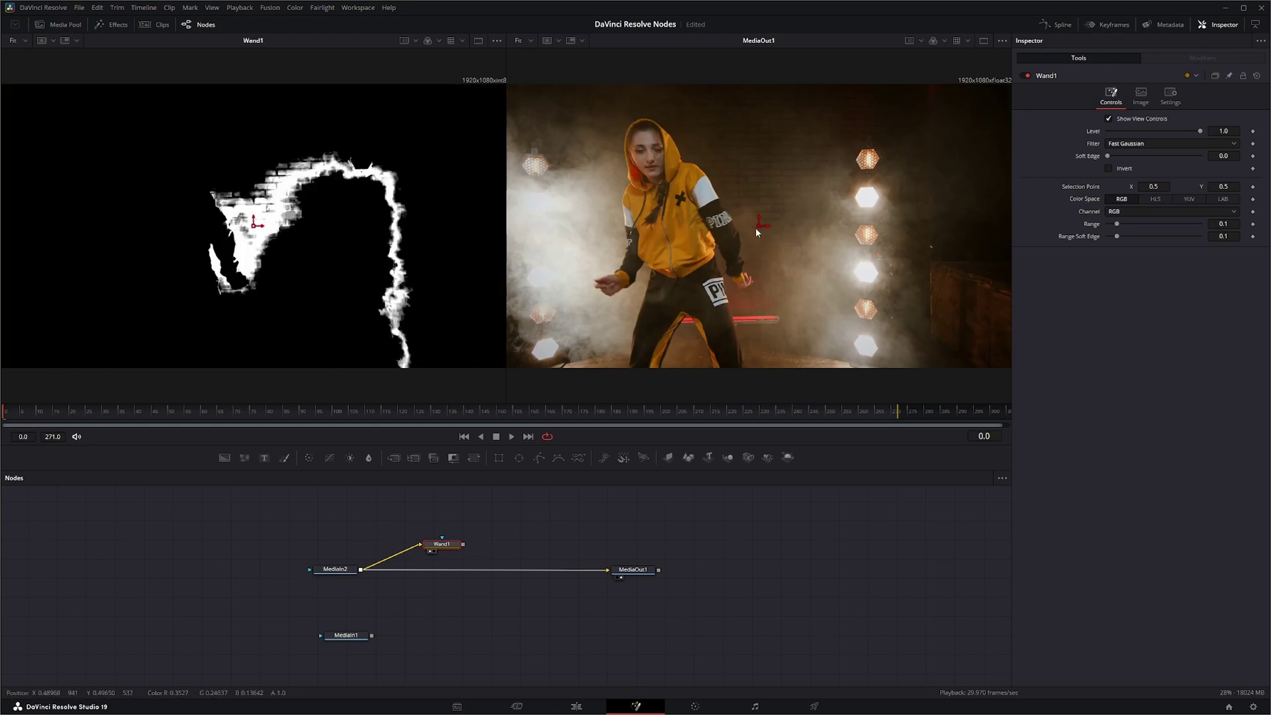
- Place Wand1's selection point on the yellow hoodie in YUV, keyframing it at the first and last frames
left_click_drag(759, 227, 689, 242)
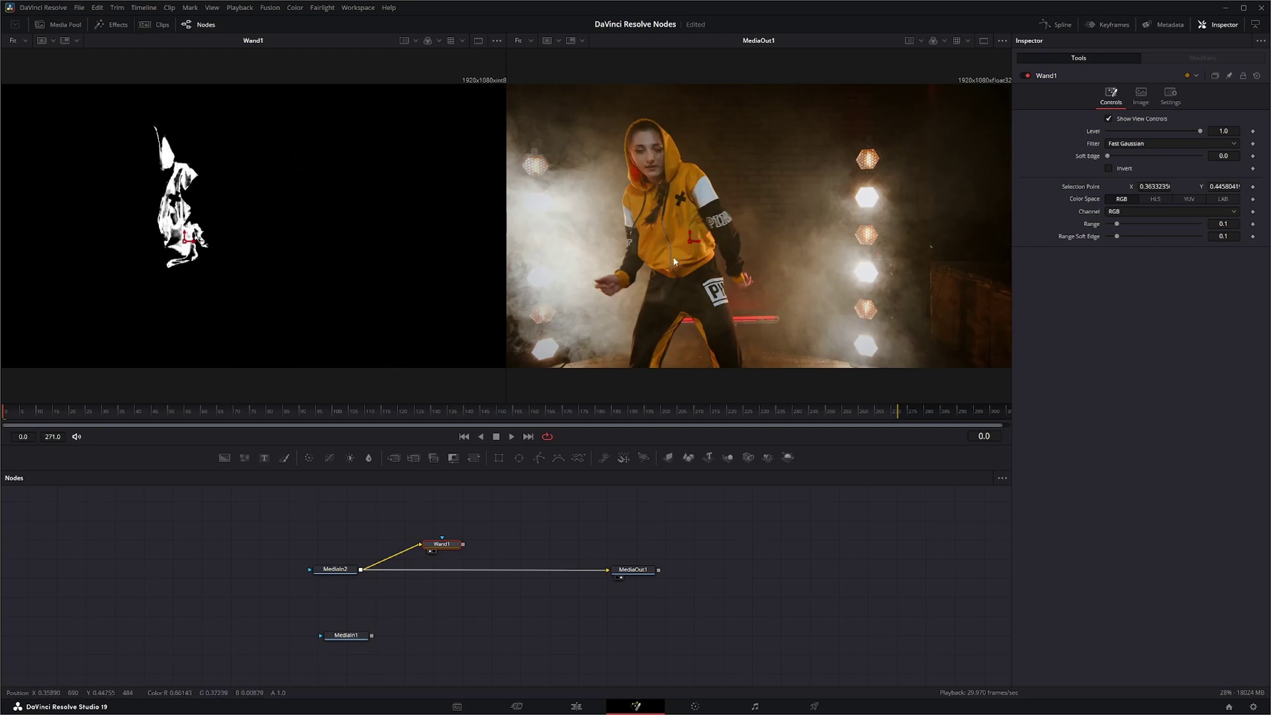
left_click(1189, 199)
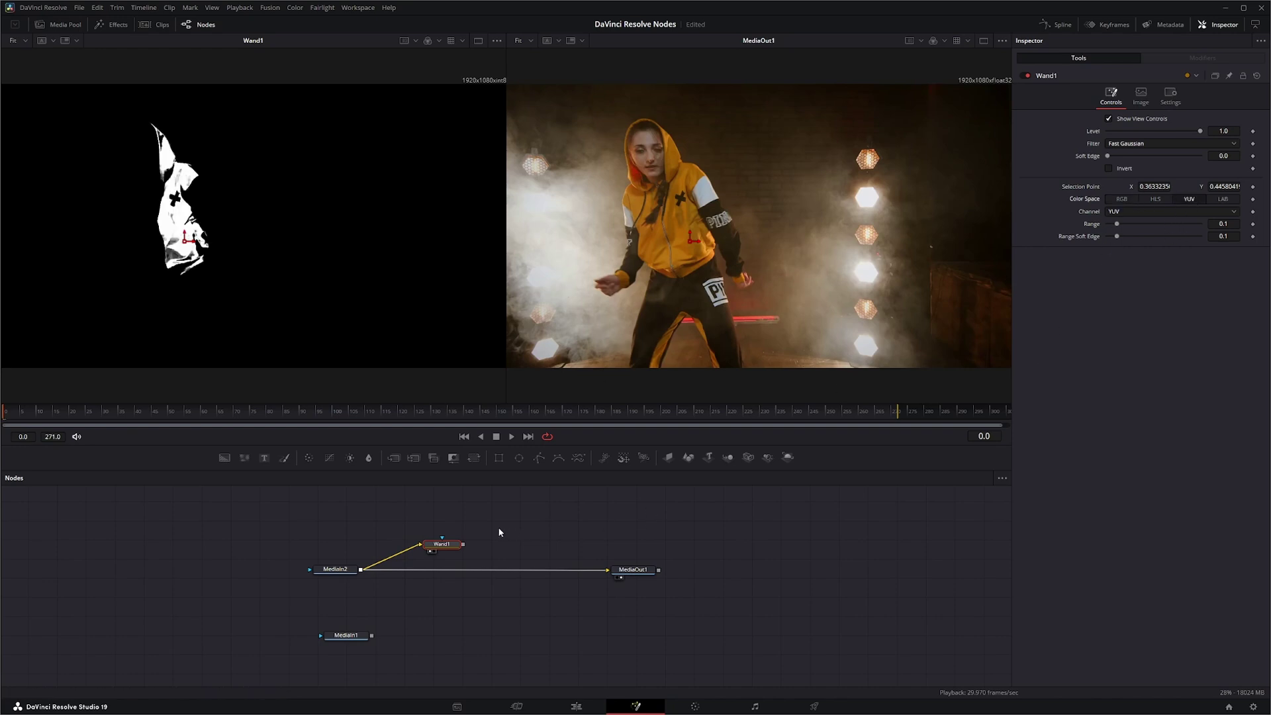
left_click(1253, 186)
left_click(529, 437)
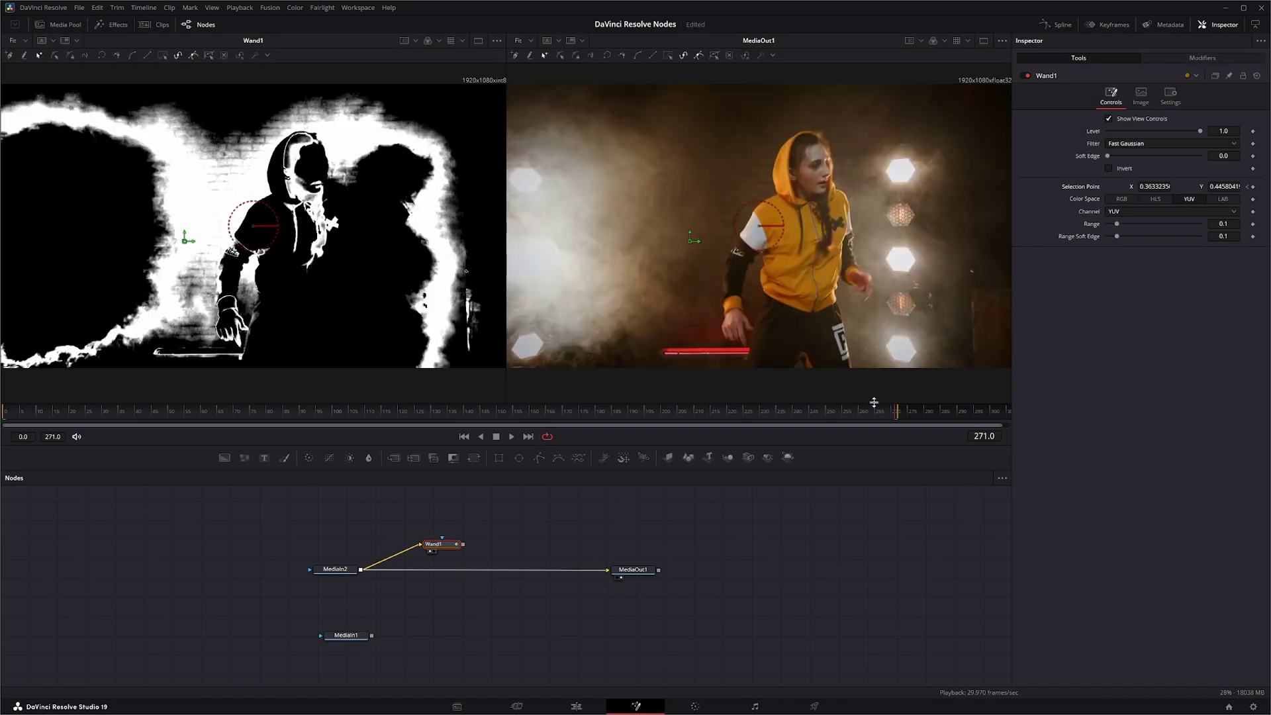
left_click_drag(691, 242, 797, 261)
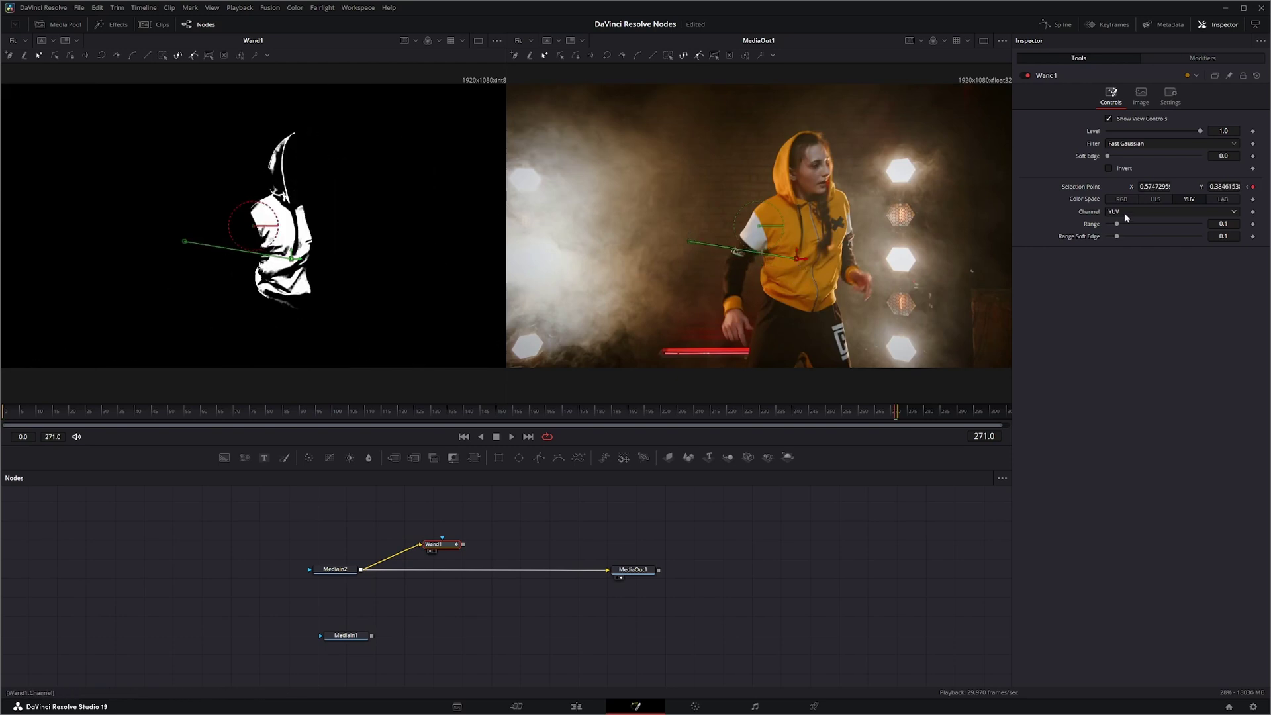
- Re-key the selection point onto the hoodie at frames 140, 65 and 102
left_click(465, 411)
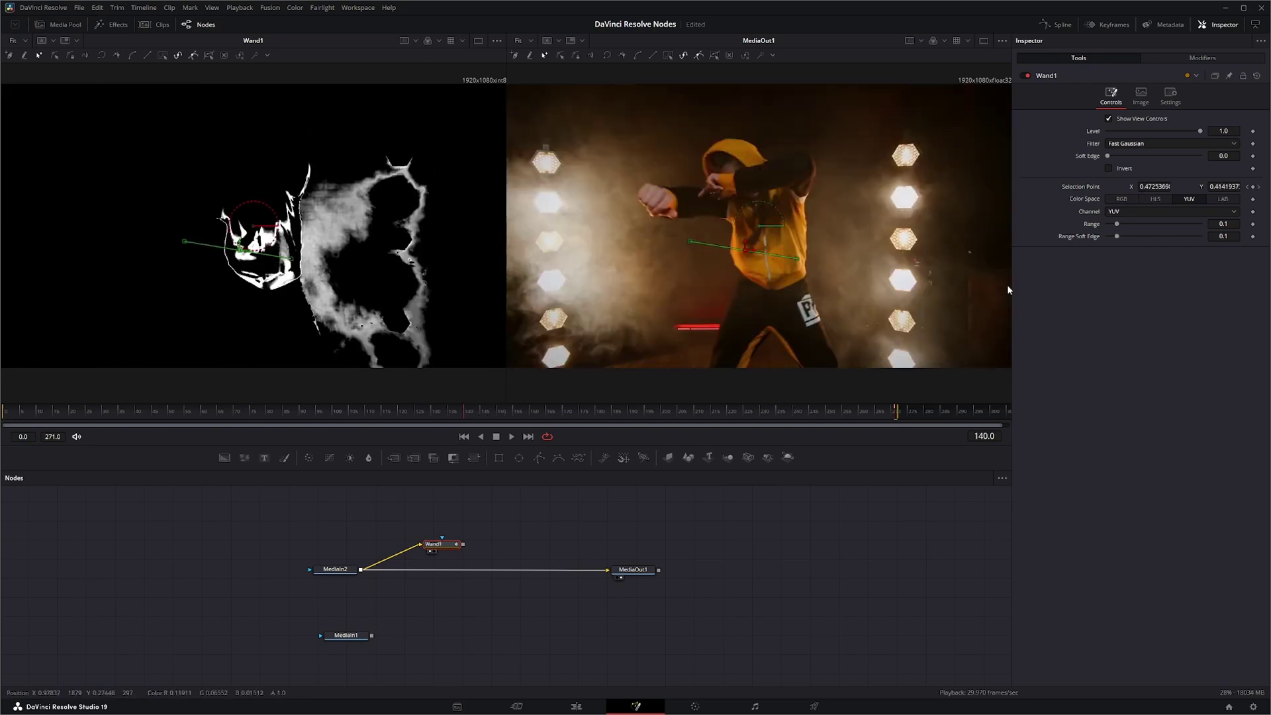
left_click_drag(746, 249, 753, 267)
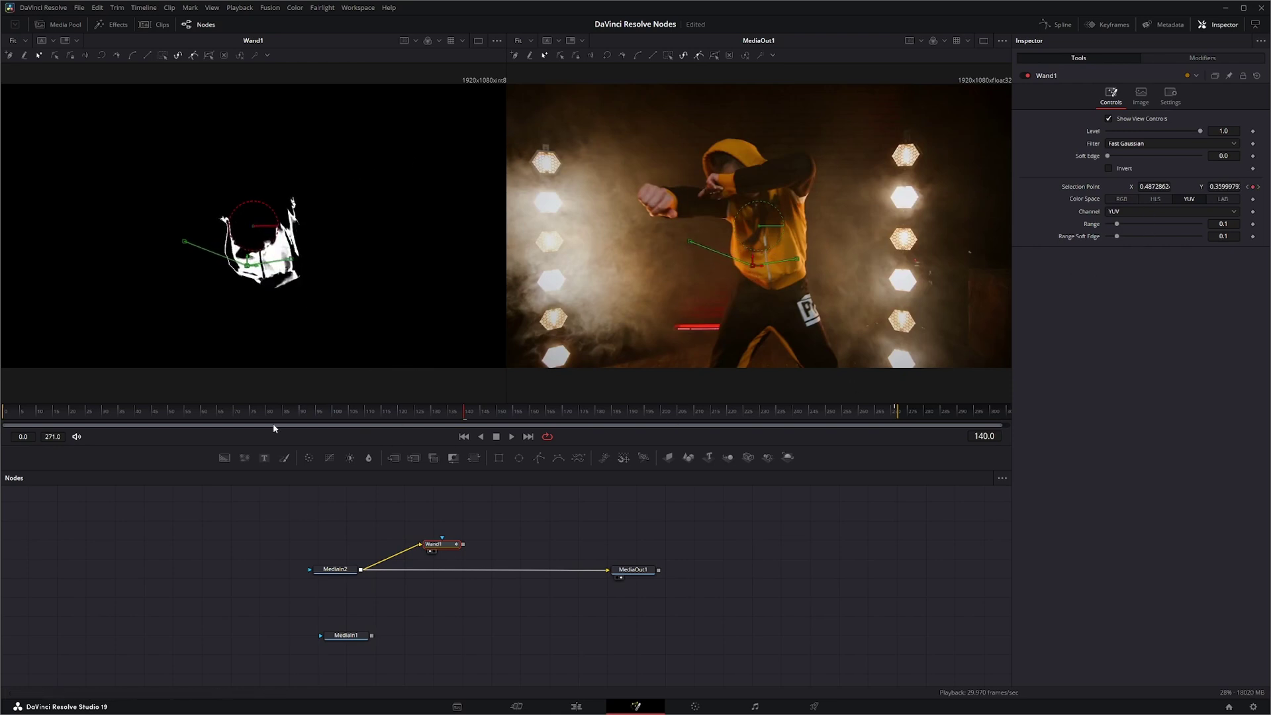
left_click(217, 411)
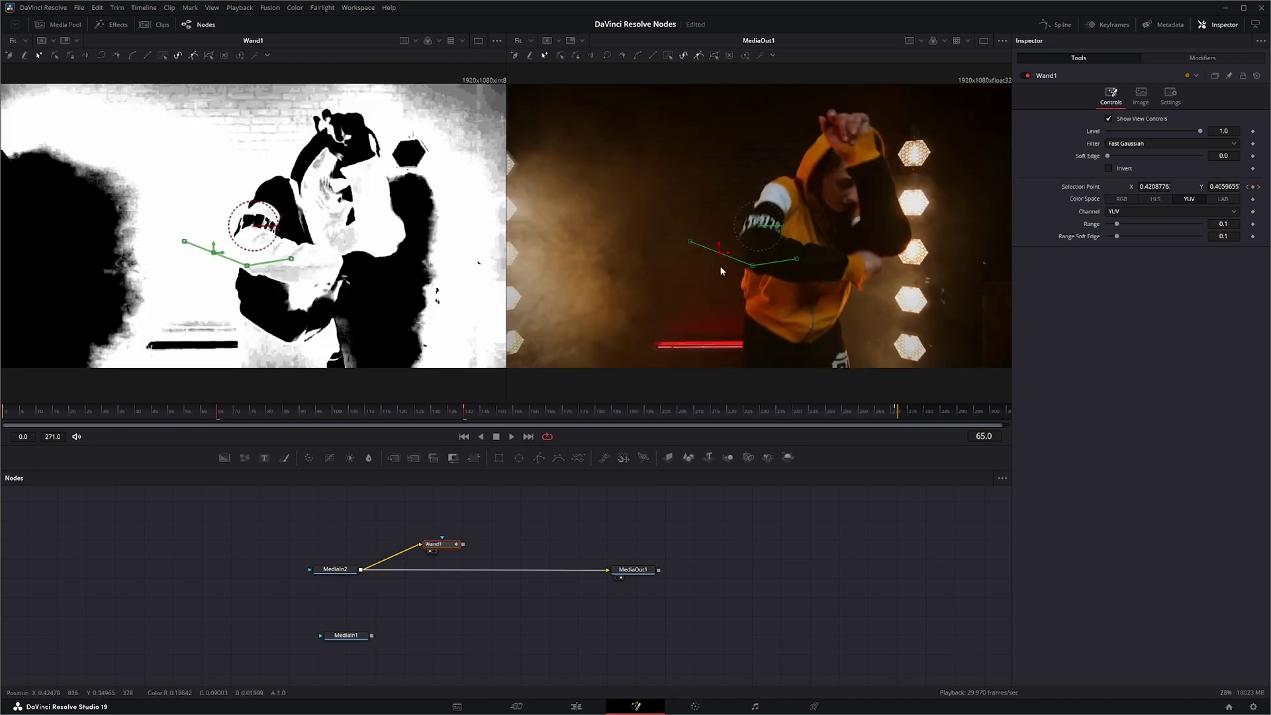
left_click_drag(720, 255, 778, 314)
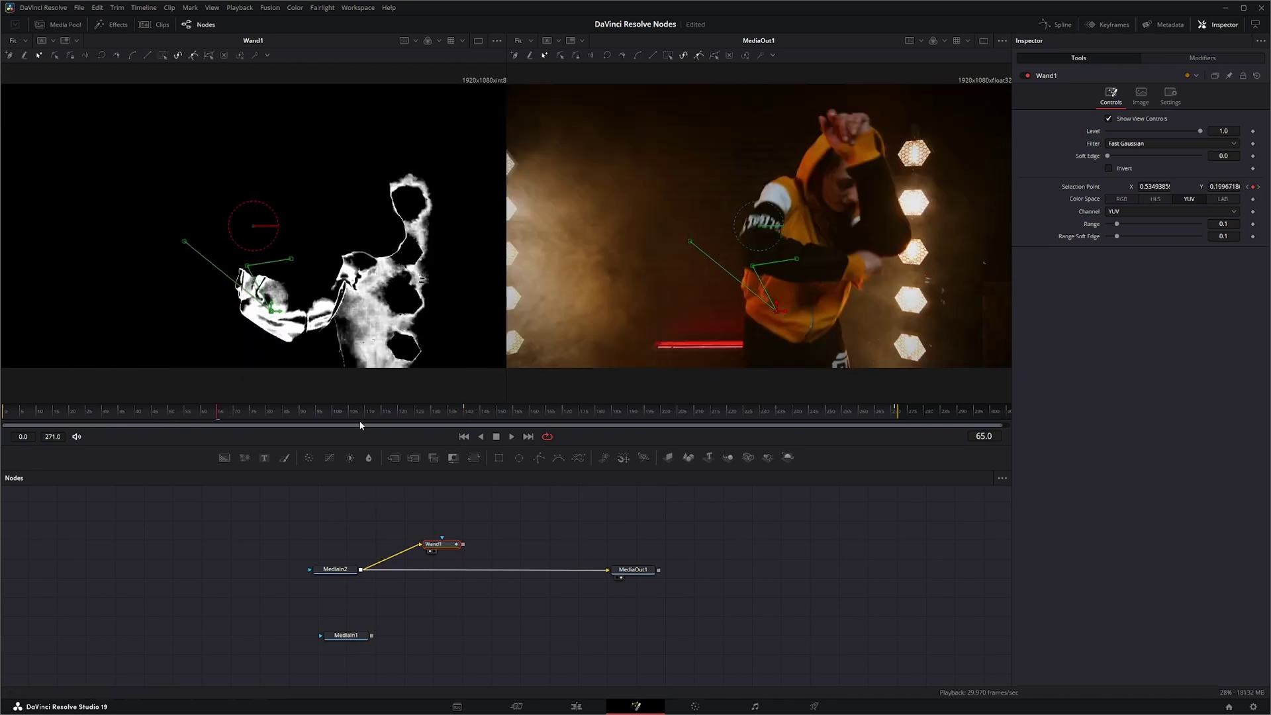
left_click(101, 409)
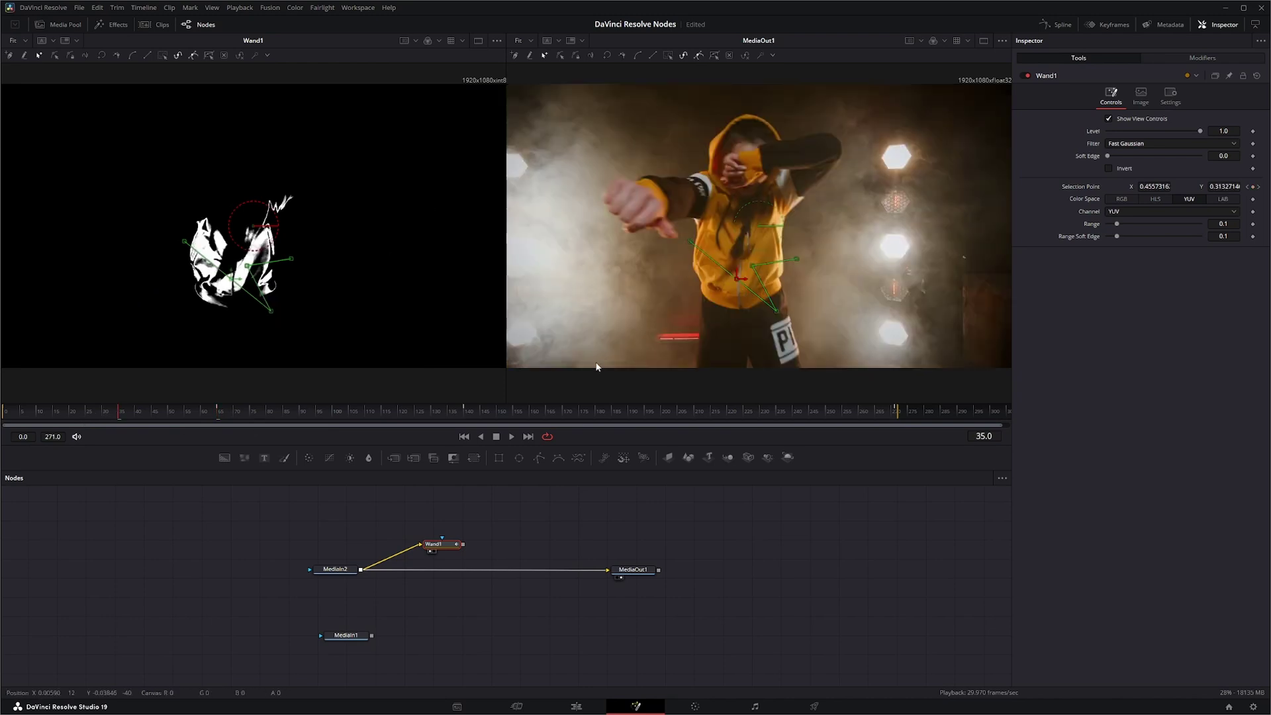
left_click(343, 411)
left_click_drag(765, 289, 784, 236)
- Correct the selection point onto the hoodie around frames 209 and 228
left_click(691, 411)
left_click(797, 411)
left_click(580, 411)
left_click(530, 411)
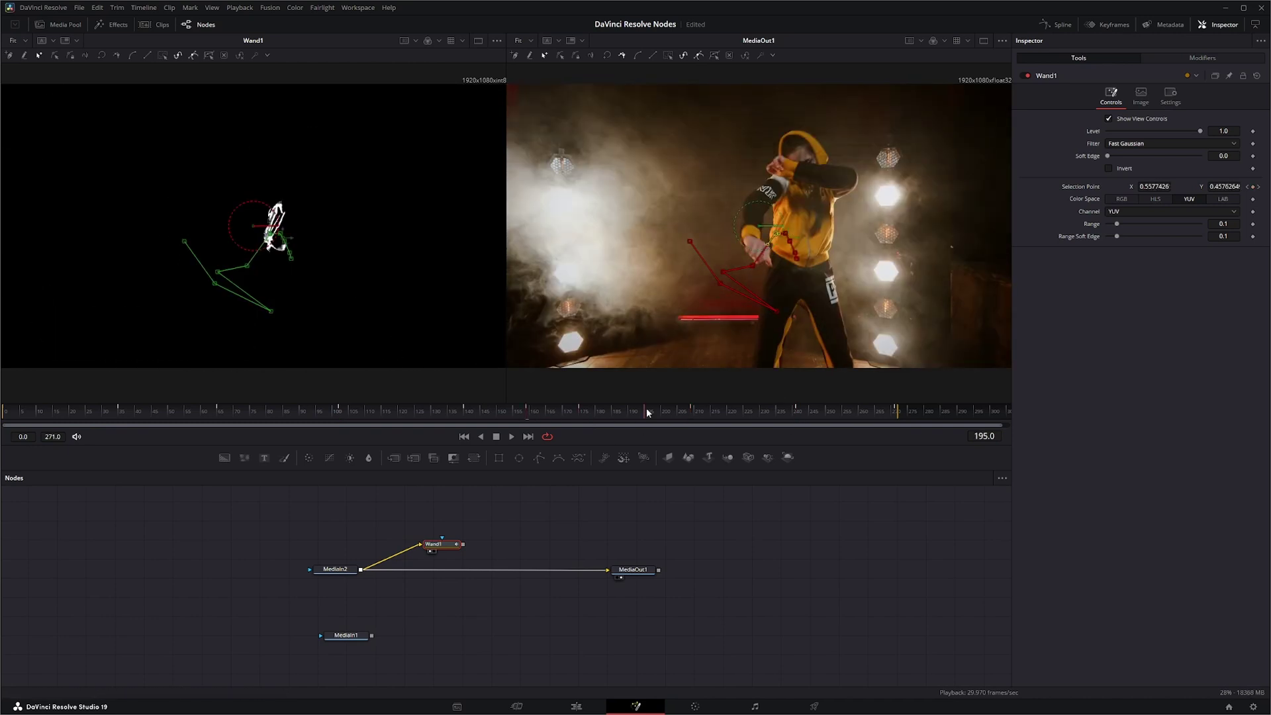
left_click(647, 411)
left_click(753, 411)
left_click_drag(791, 241, 798, 249)
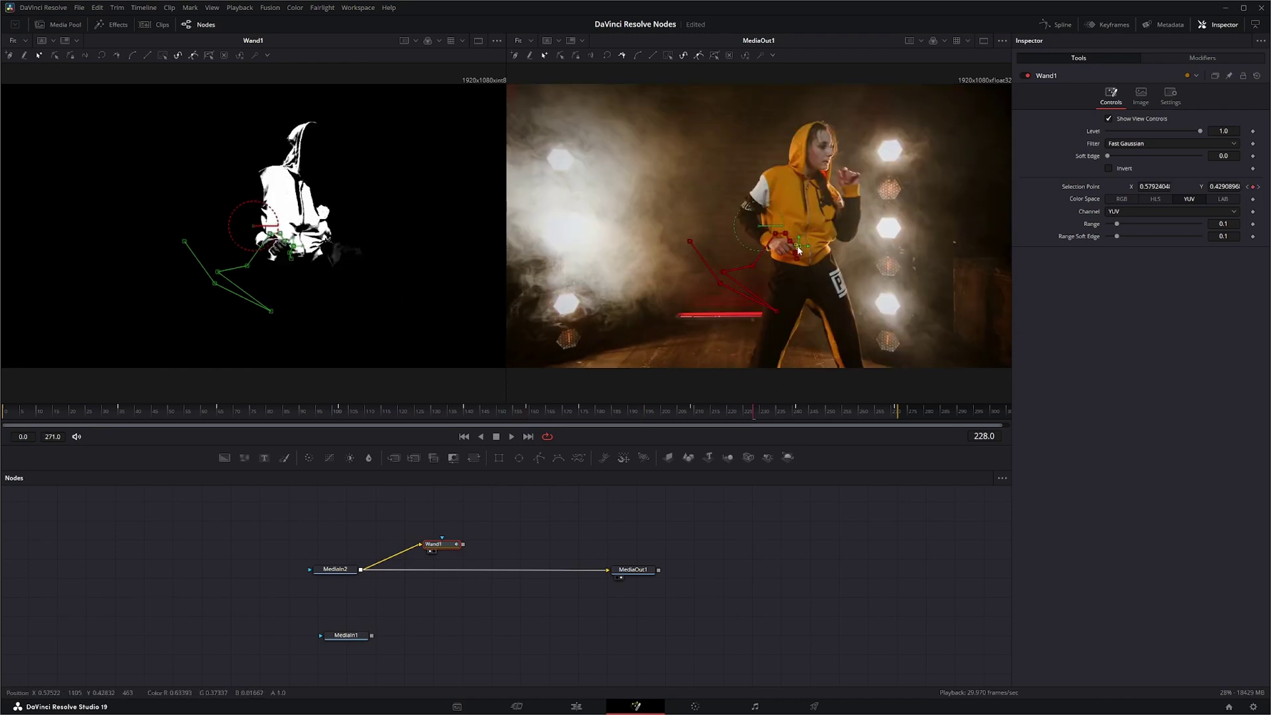
- Review frames 120, 84, 50 and 22, then play the clip to check the hoodie tracking
left_click(400, 411)
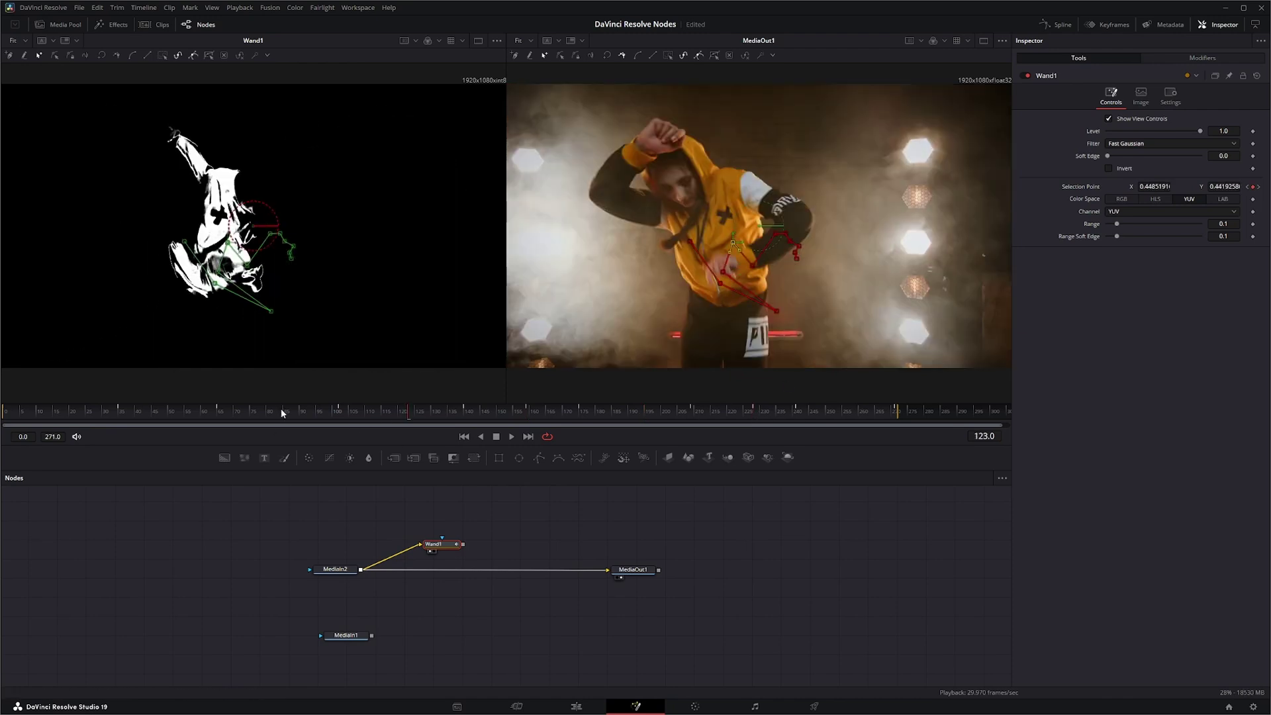
left_click(283, 411)
left_click(168, 411)
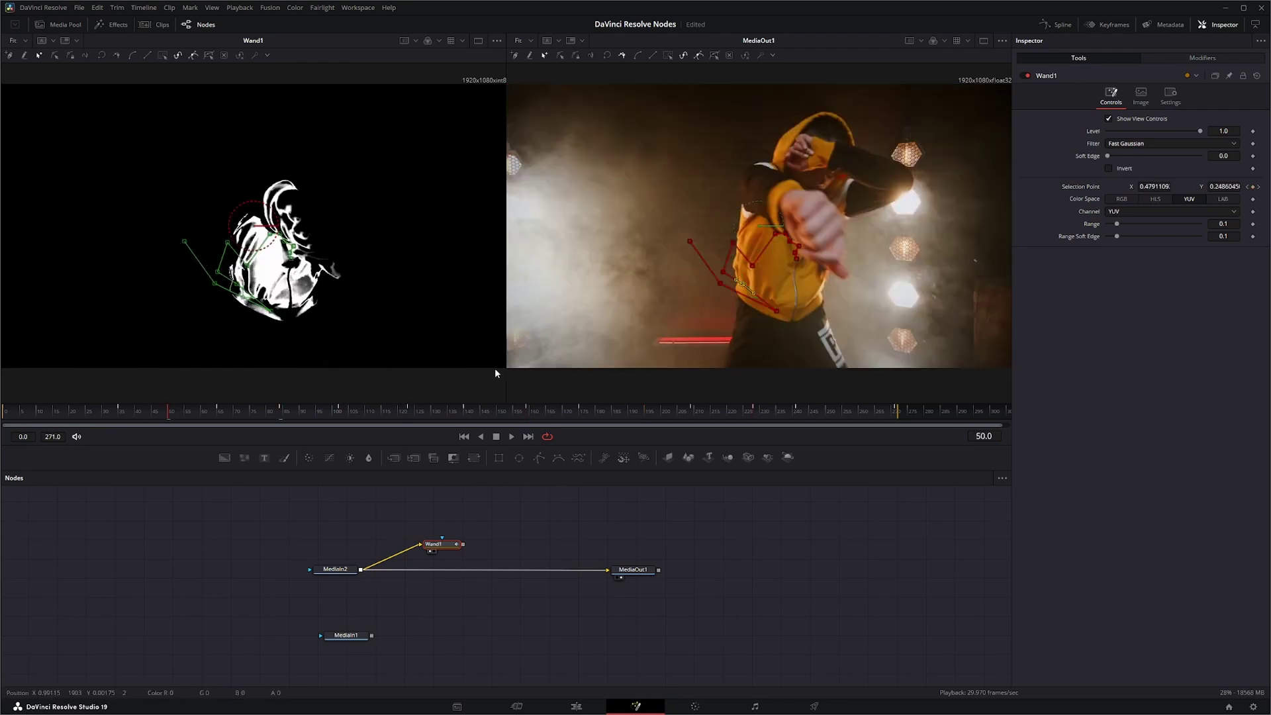
left_click(78, 411)
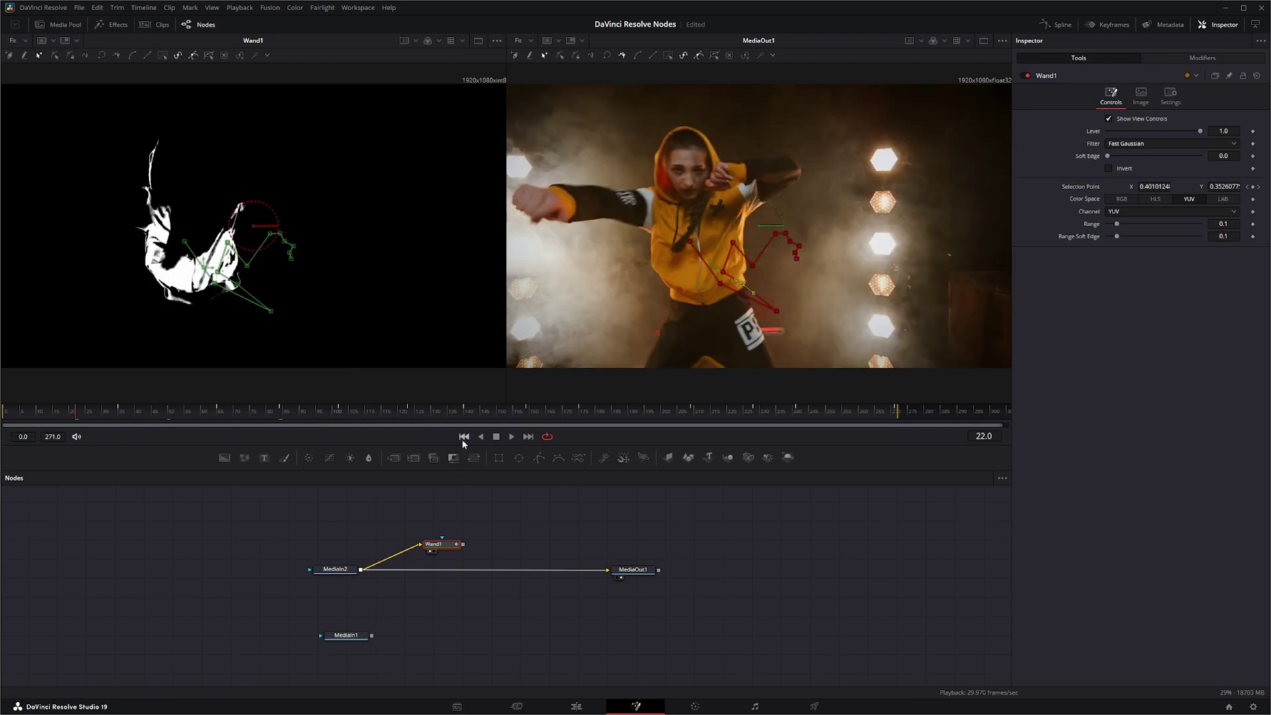
left_click(512, 437)
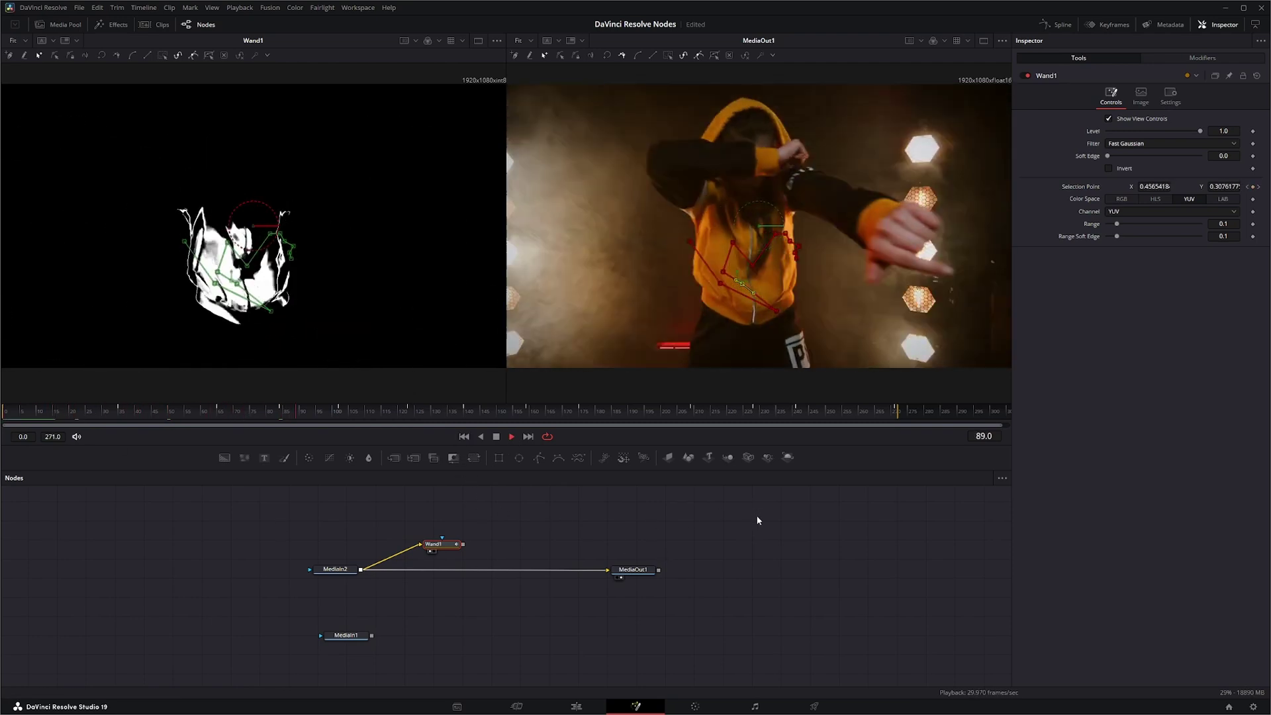
left_click(496, 437)
left_click(463, 437)
left_click_drag(449, 549, 427, 530)
- Insert a Merge node on the MediaIn2-to-MediaOut1 link
left_click(501, 549)
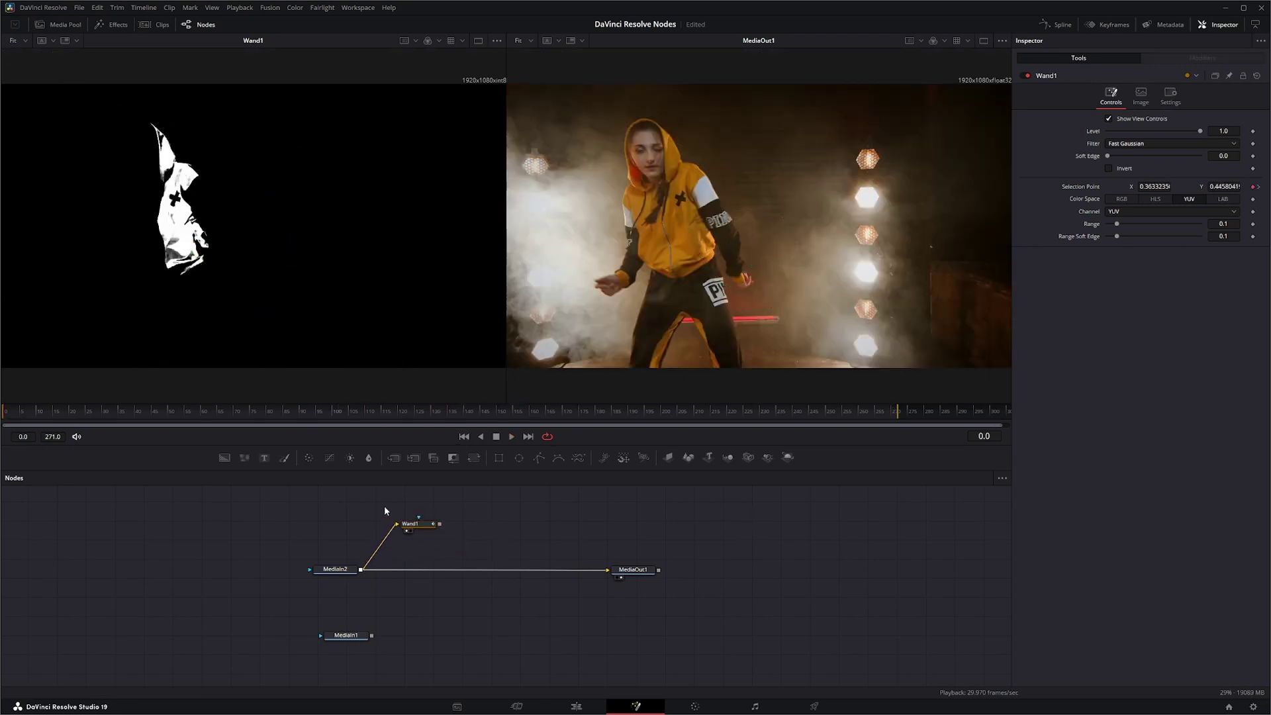
left_click_drag(392, 458, 509, 573)
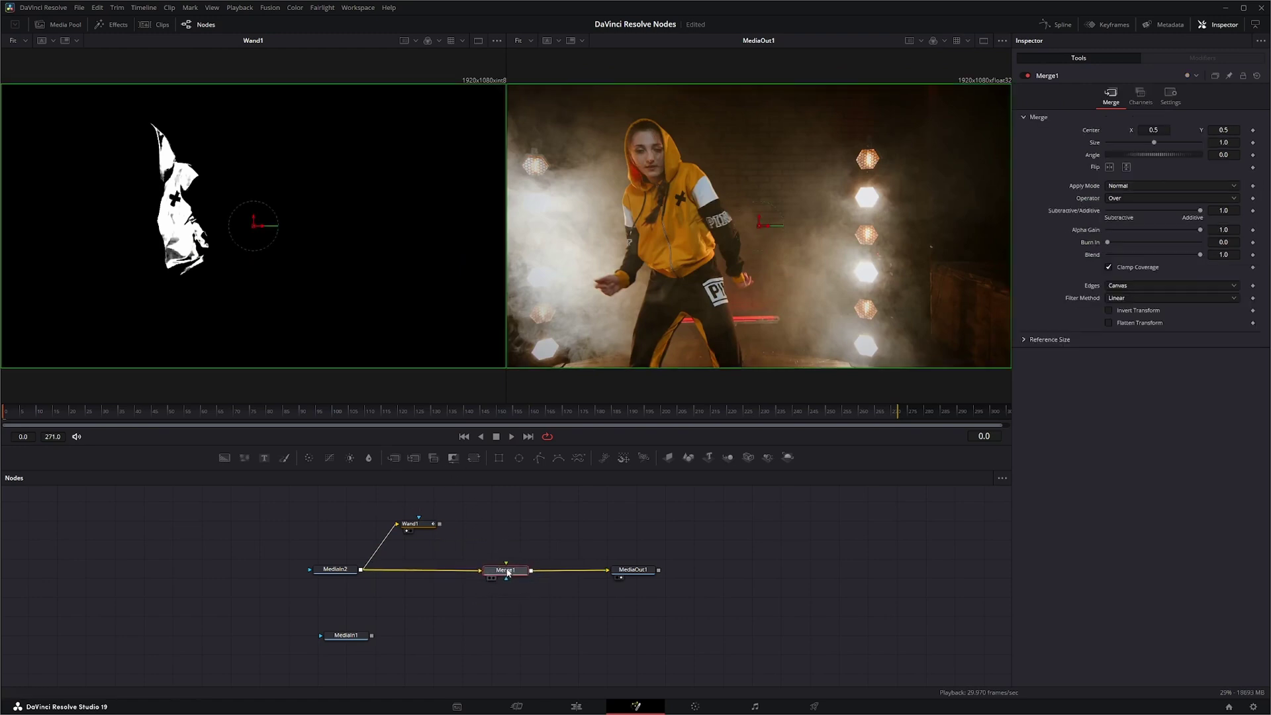
left_click_drag(425, 525, 420, 523)
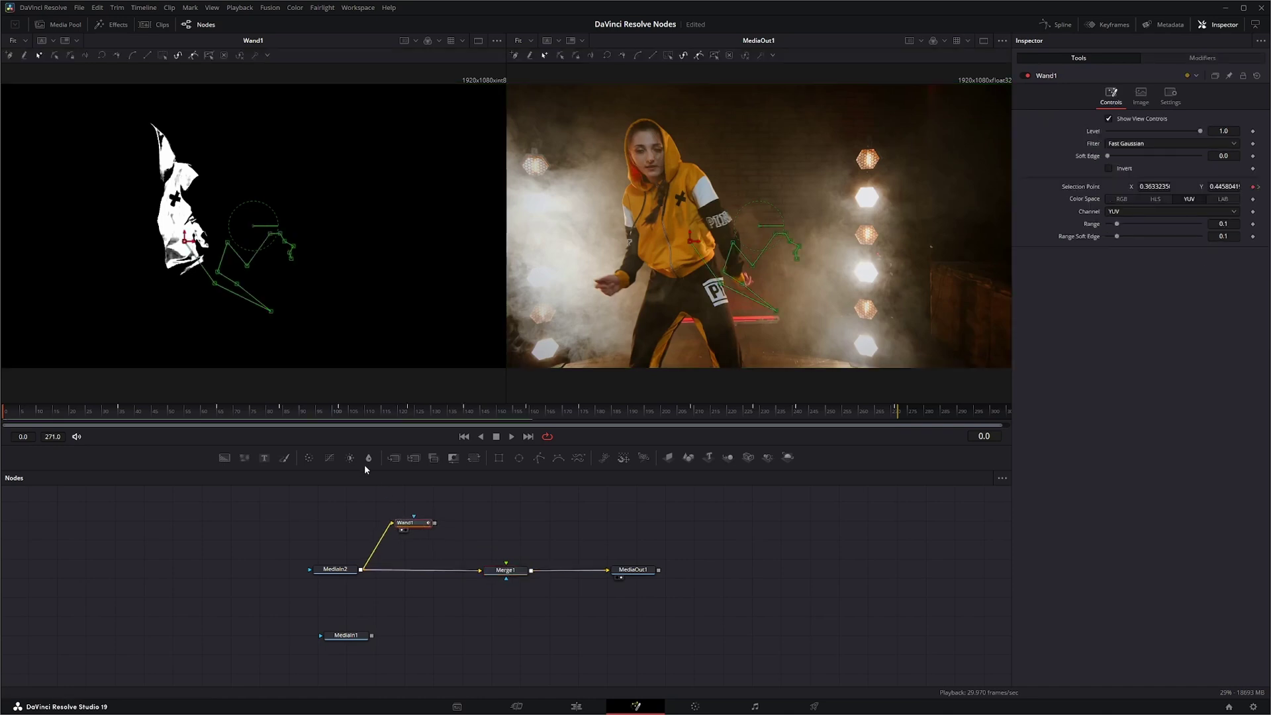
- Add ColorCorrector1 with Wand1 as its effect mask and MediaIn2 as input, and view it
left_click(307, 457)
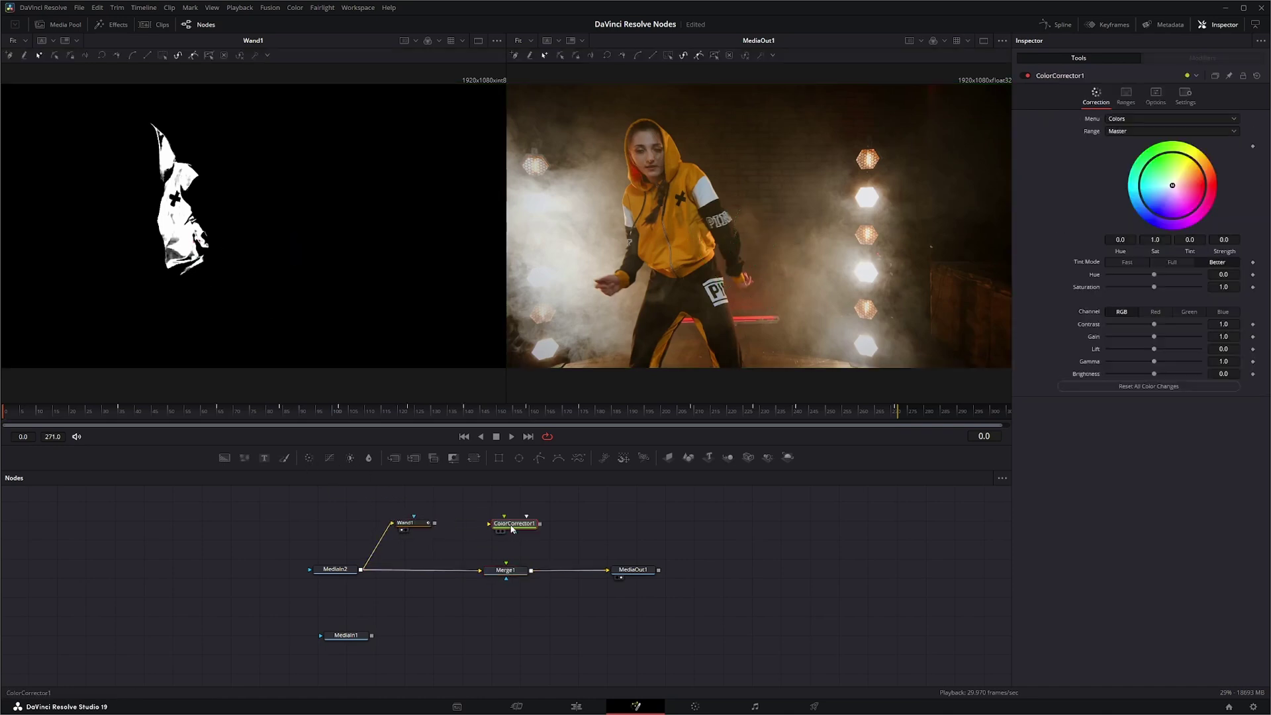
left_click_drag(434, 523, 516, 527)
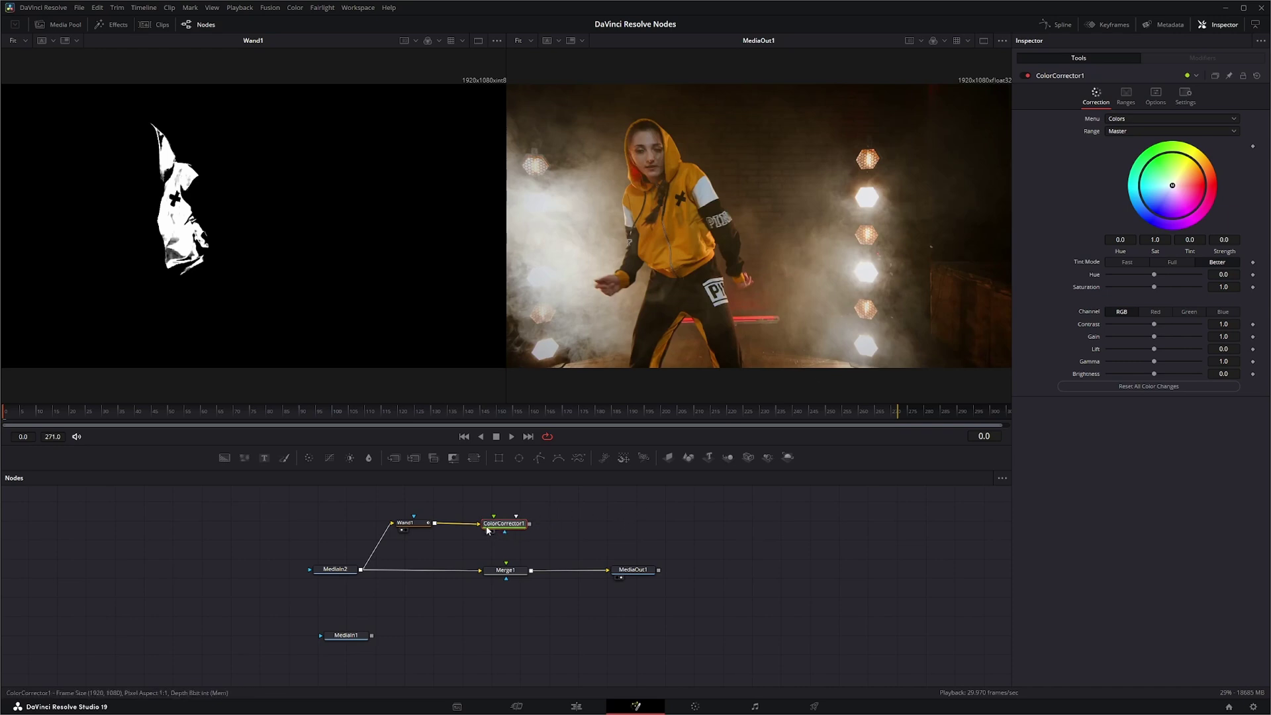
left_click_drag(478, 525, 509, 535)
left_click_drag(368, 571, 514, 531)
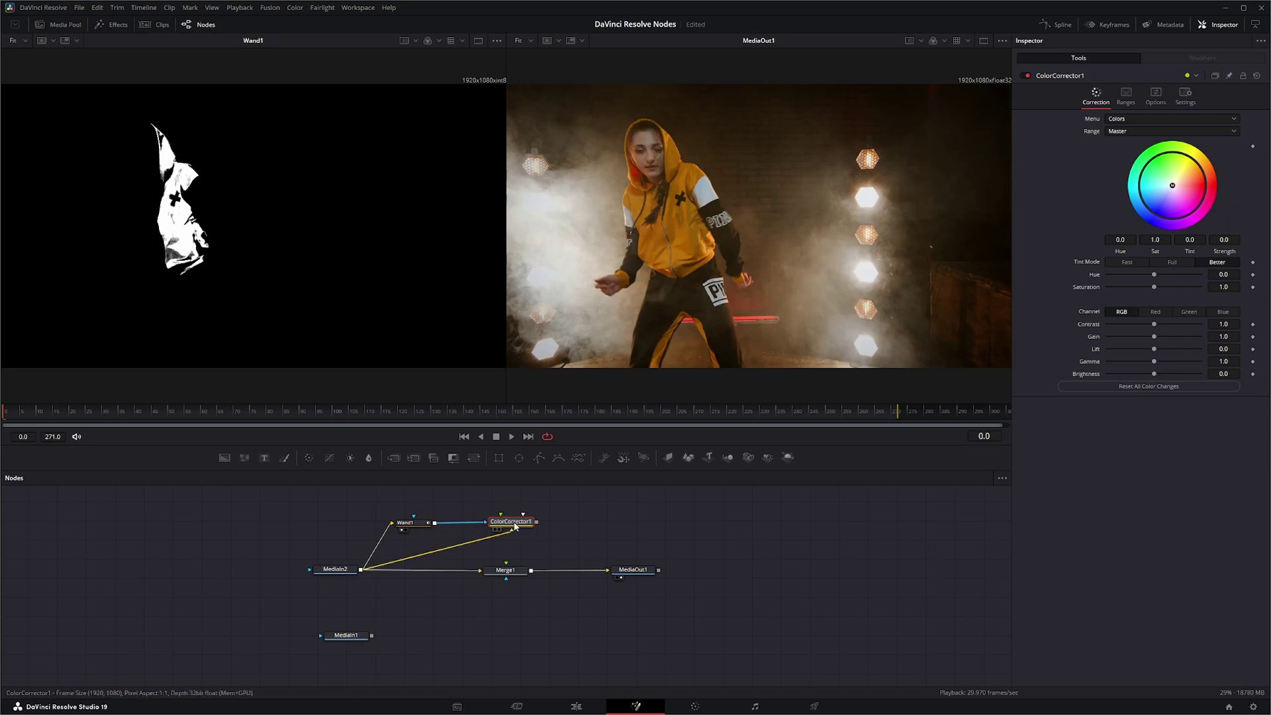
key("1")
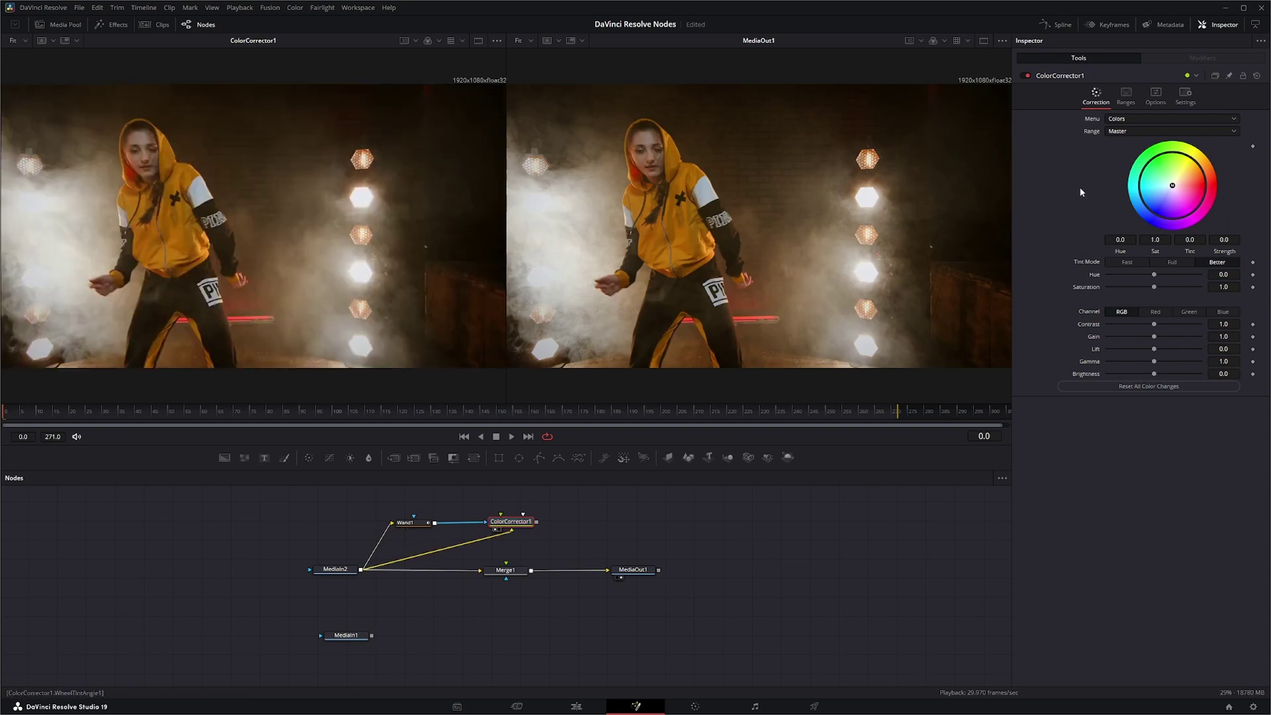
- Tint ColorCorrector1 orange, feed it into Merge1's foreground, and insert a Blur with size 5.9
left_click(1199, 165)
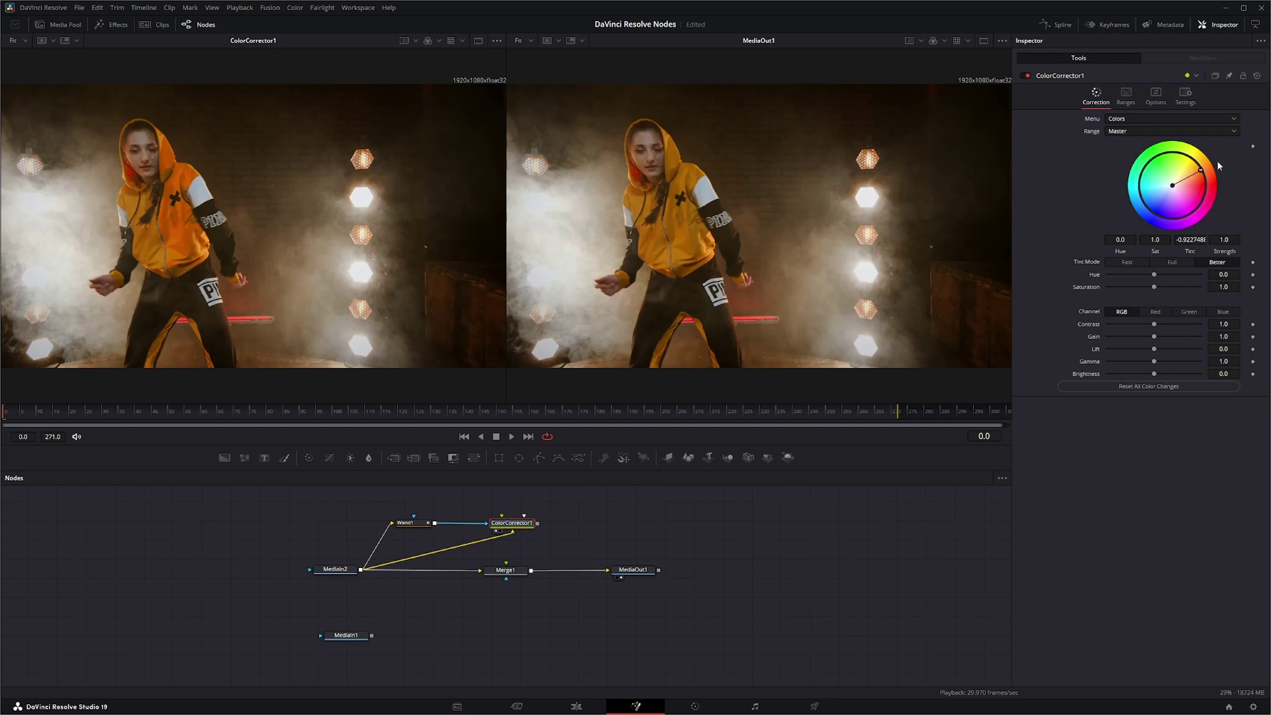
left_click_drag(538, 523, 525, 577)
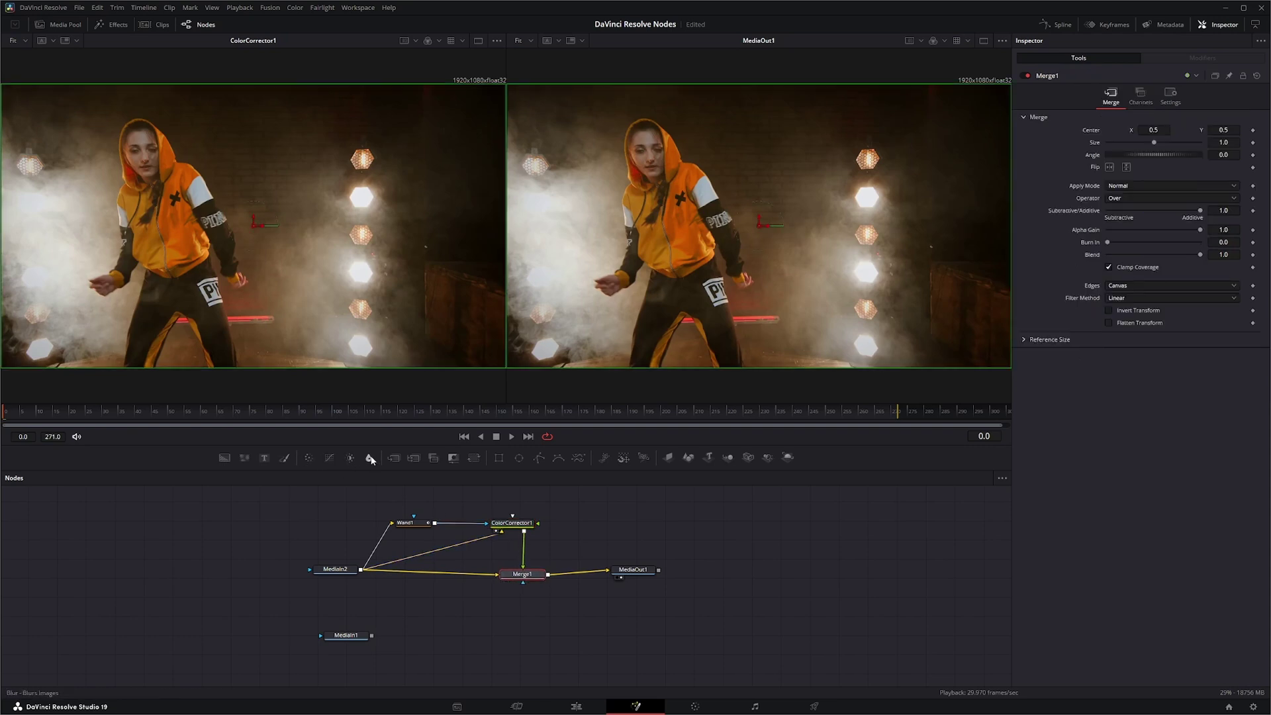
left_click_drag(368, 458, 526, 560)
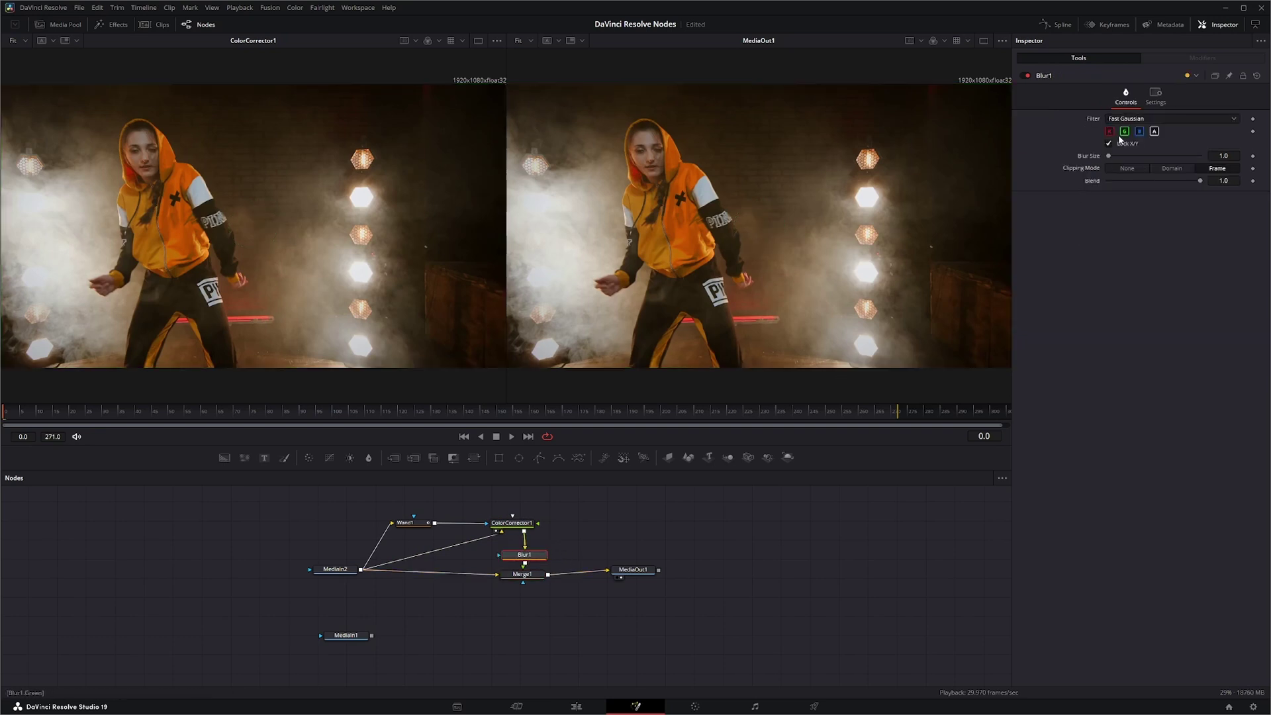
left_click_drag(1111, 157, 1115, 157)
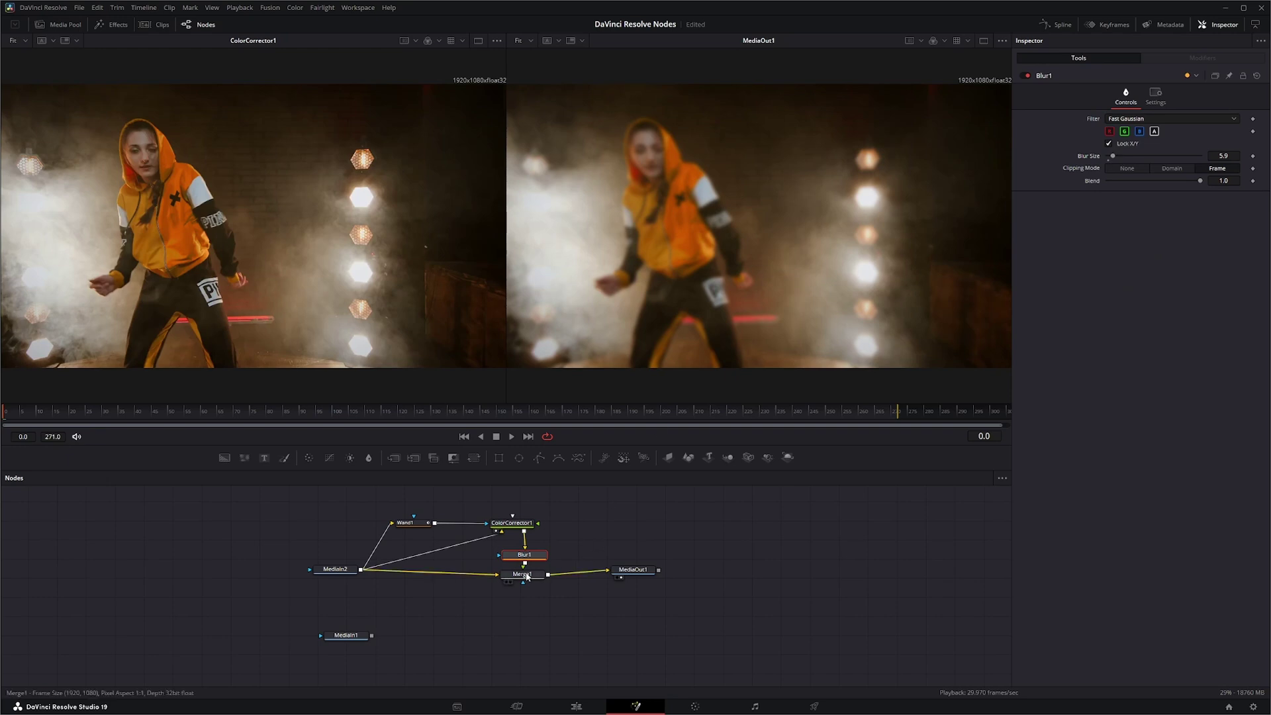
- Set Merge1 to Screen apply mode with a 0.813 blend
left_click_drag(533, 573, 534, 596)
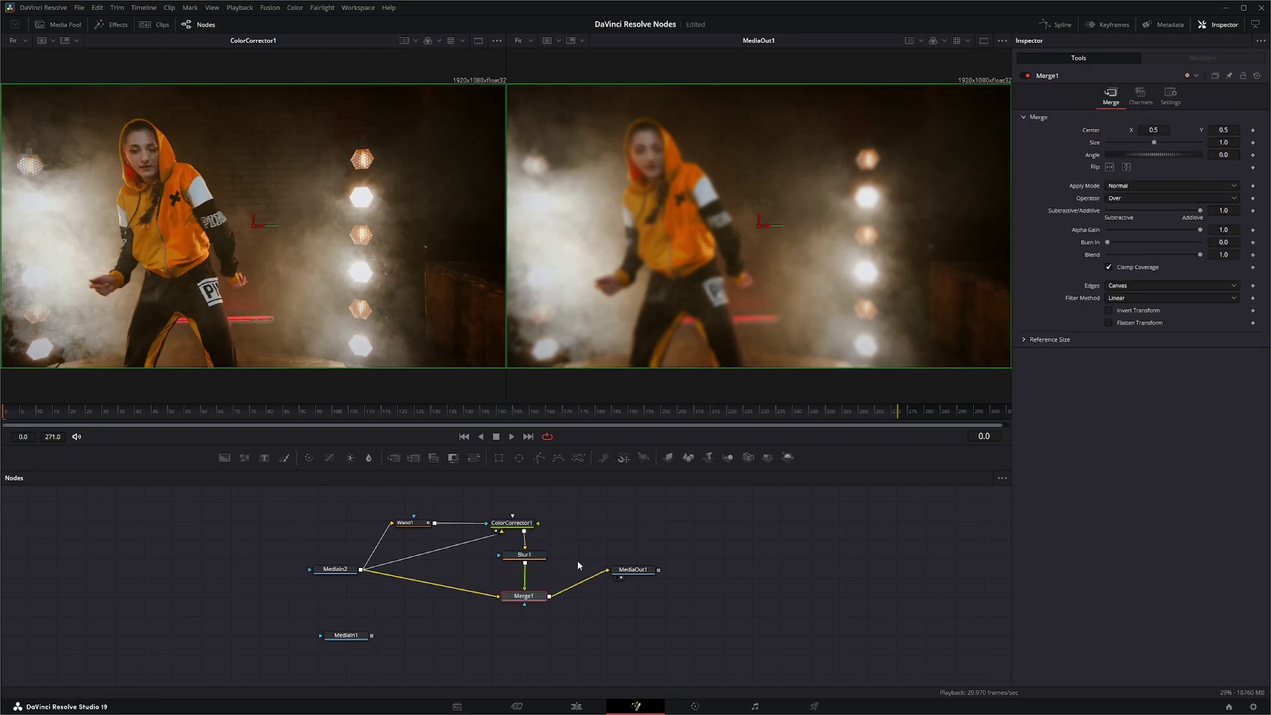
left_click(1124, 186)
left_click(1131, 213)
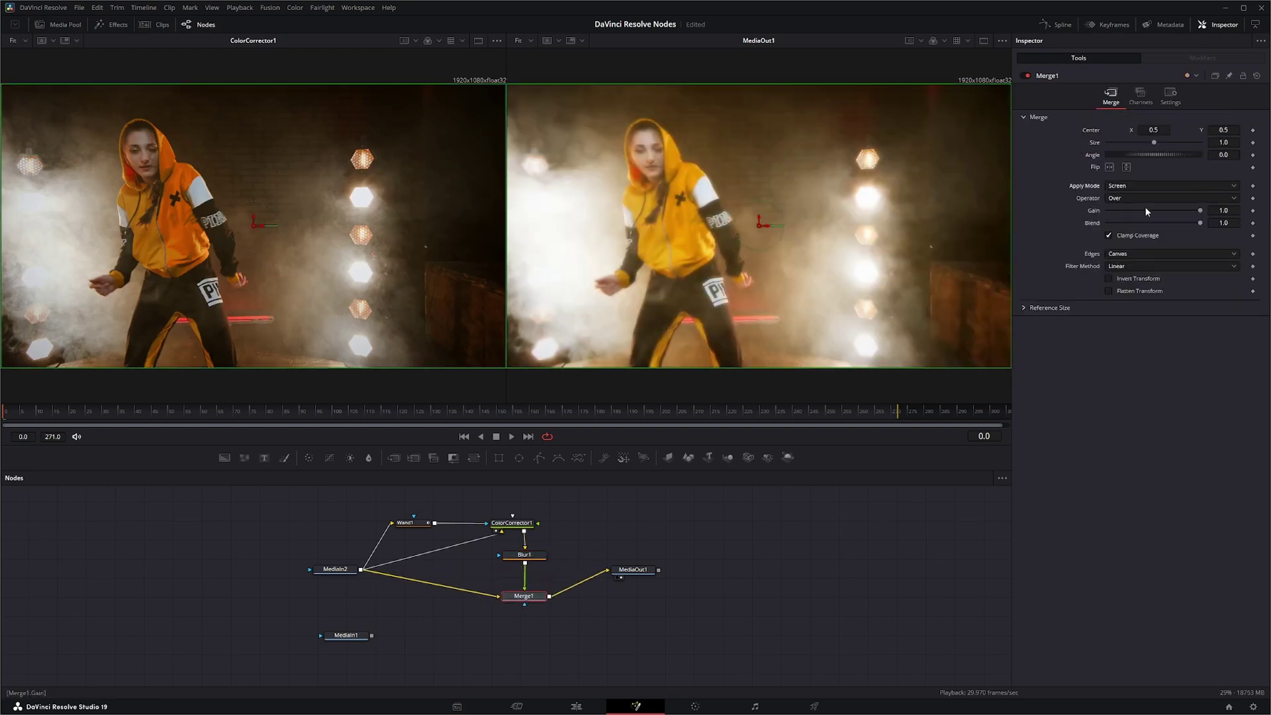
left_click(1170, 97)
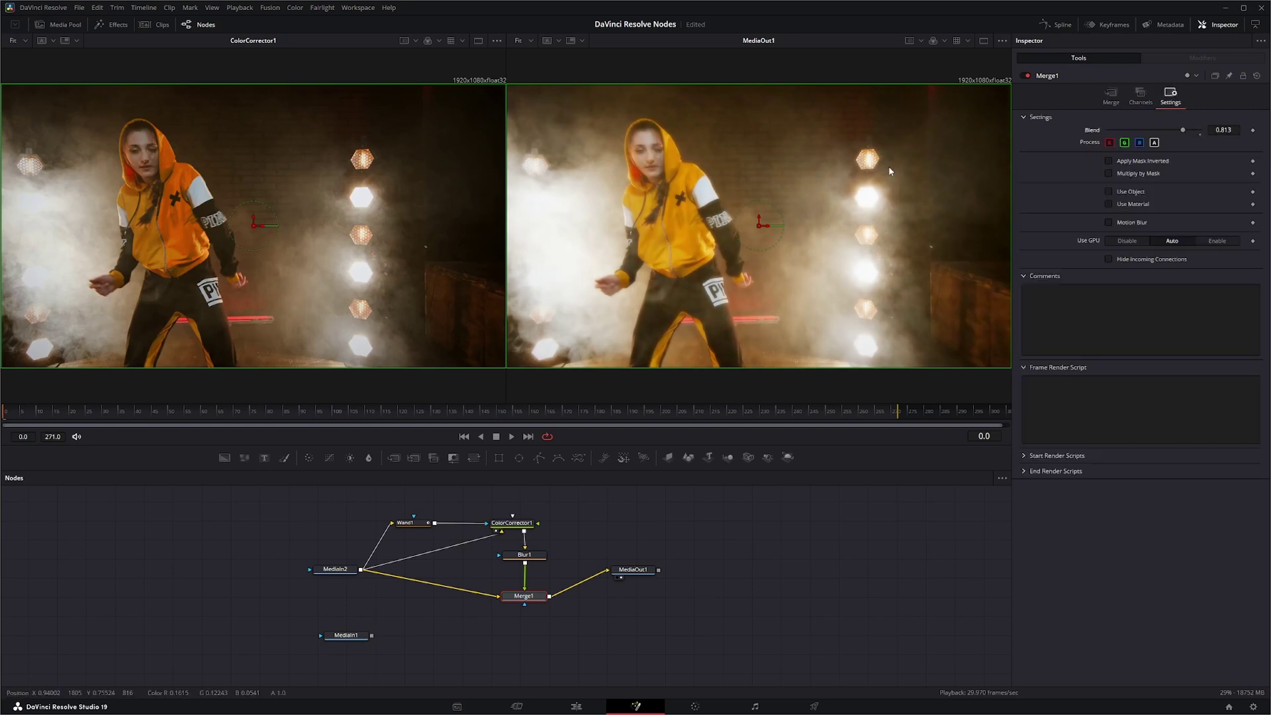
- Show the original MediaIn2 footage in the left viewer, then select MediaOut1
left_click(338, 571)
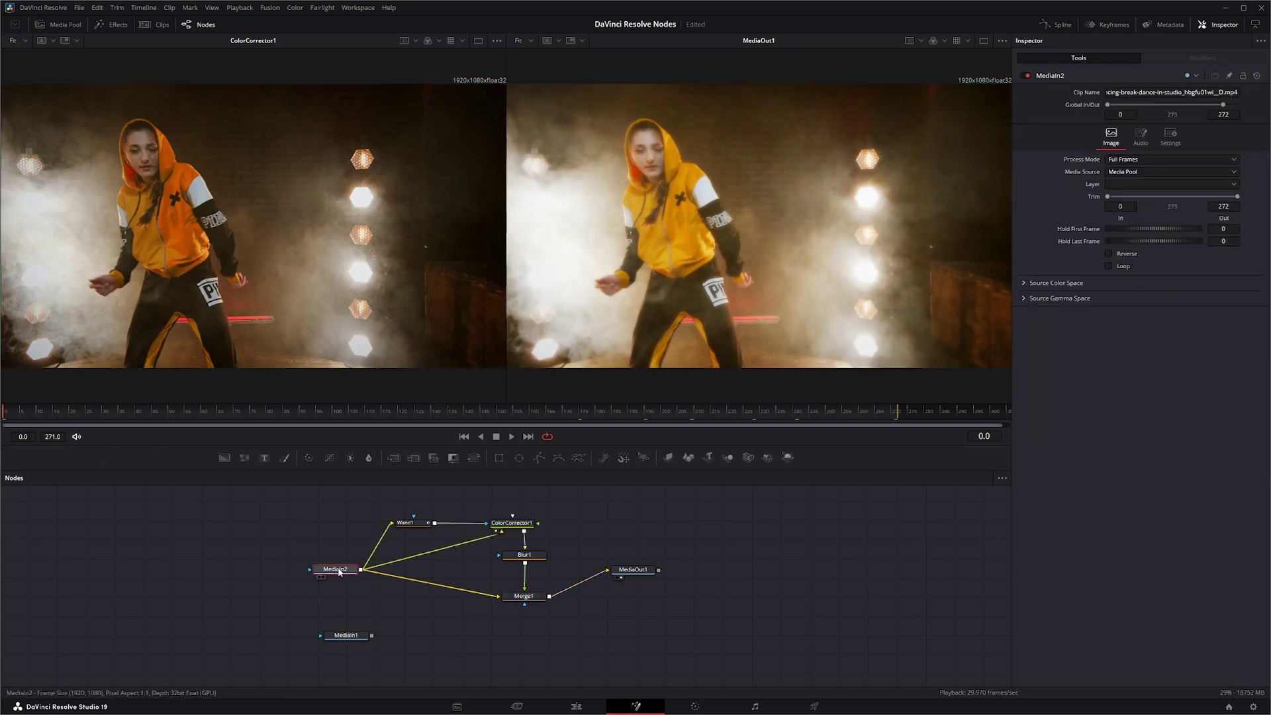
key("1")
left_click(632, 570)
- Play the clip to review the glow, return to about frame 68, and select ColorCorrector1
left_click(513, 437)
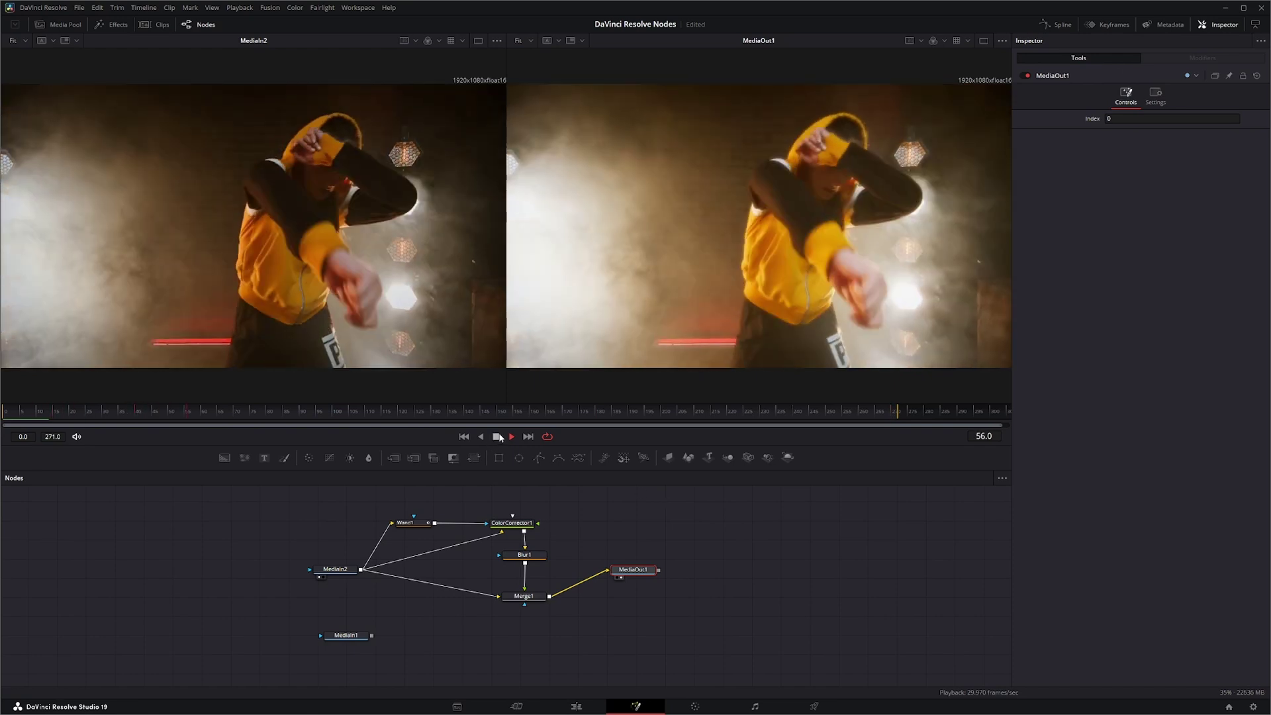
left_click(497, 437)
mouse_move(233, 404)
left_mouse_down()
mouse_move(252, 411)
mouse_move(227, 418)
left_mouse_up()
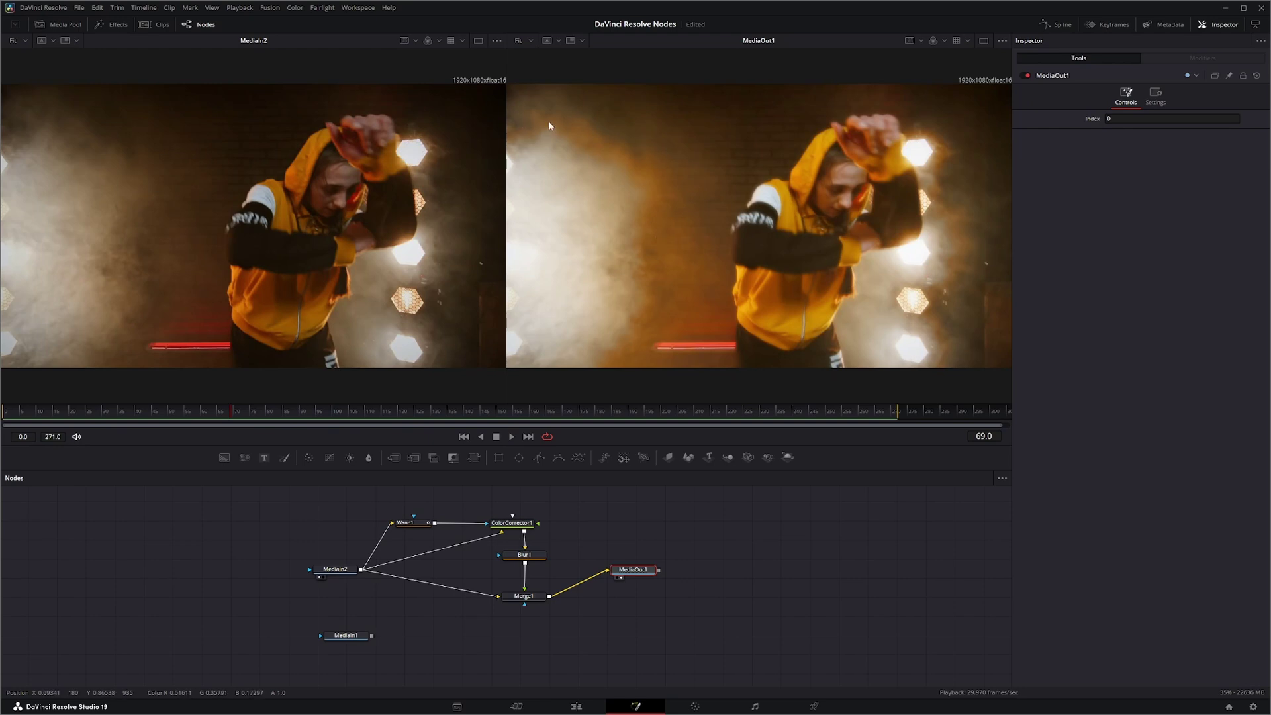
left_click(518, 526)
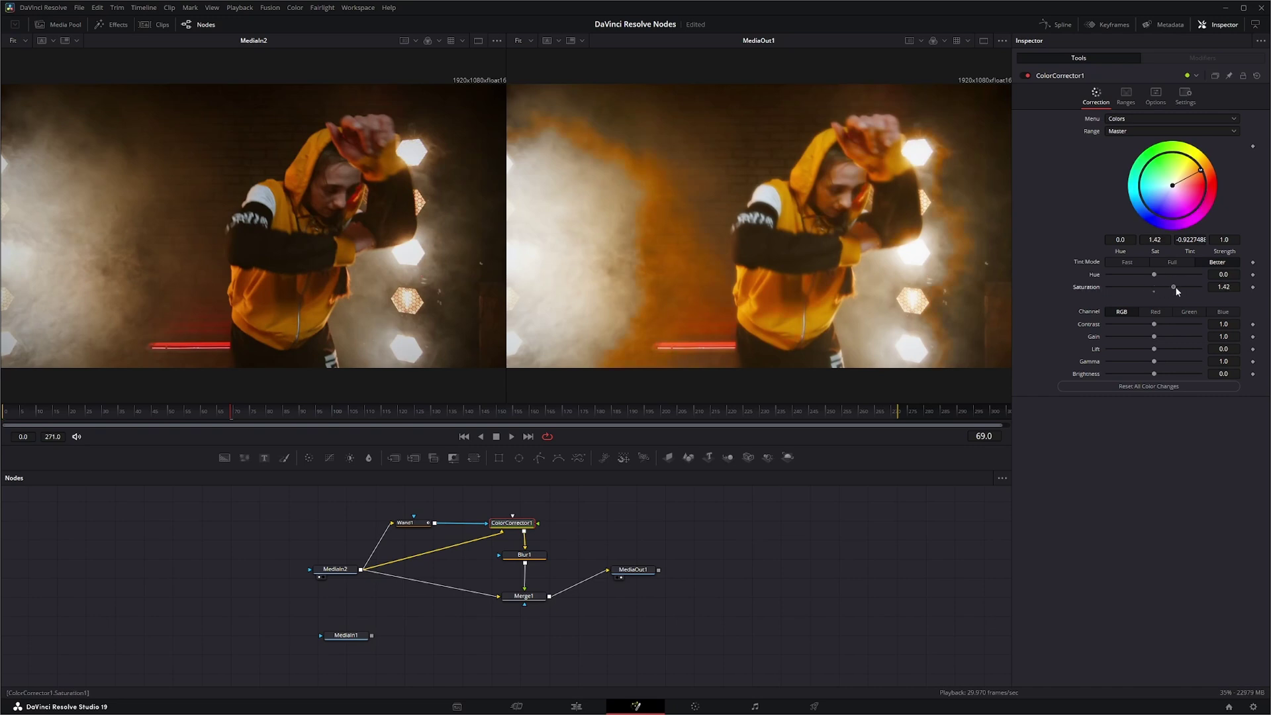
- Raise ColorCorrector1 saturation to 1.71, then play and scrub to frame 94 to review
left_click_drag(1185, 292, 1190, 293)
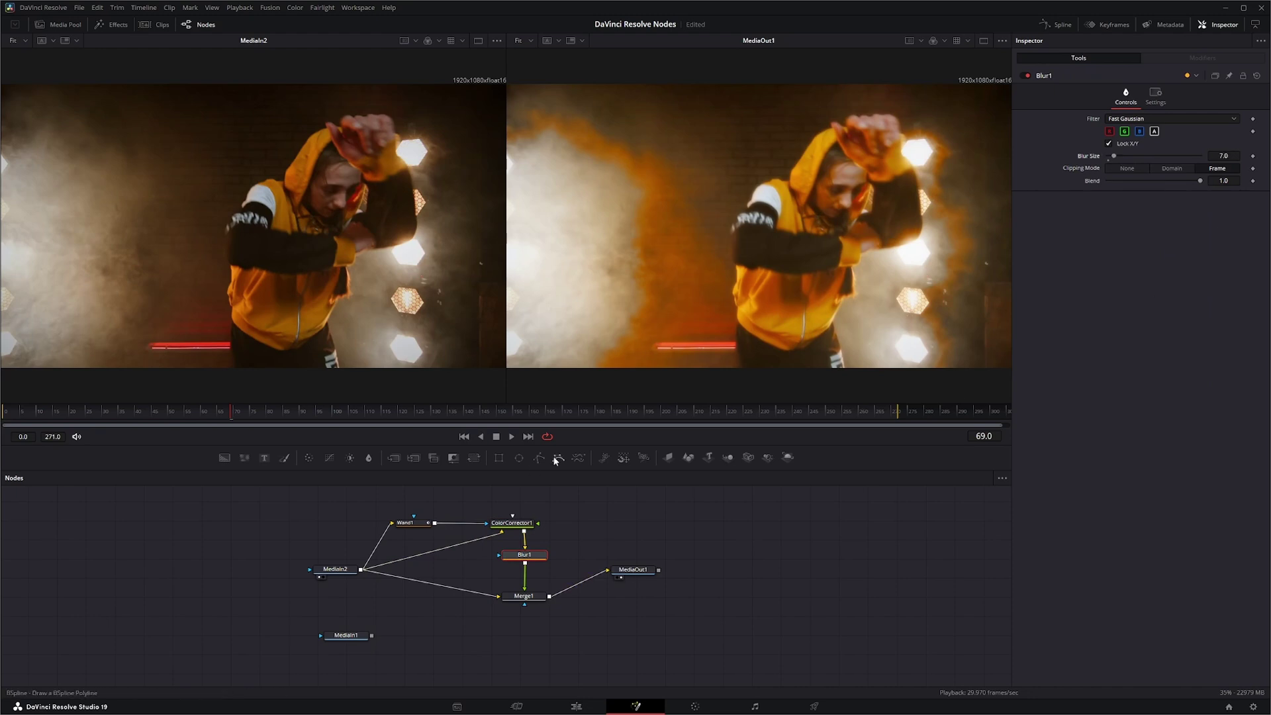
left_click(511, 437)
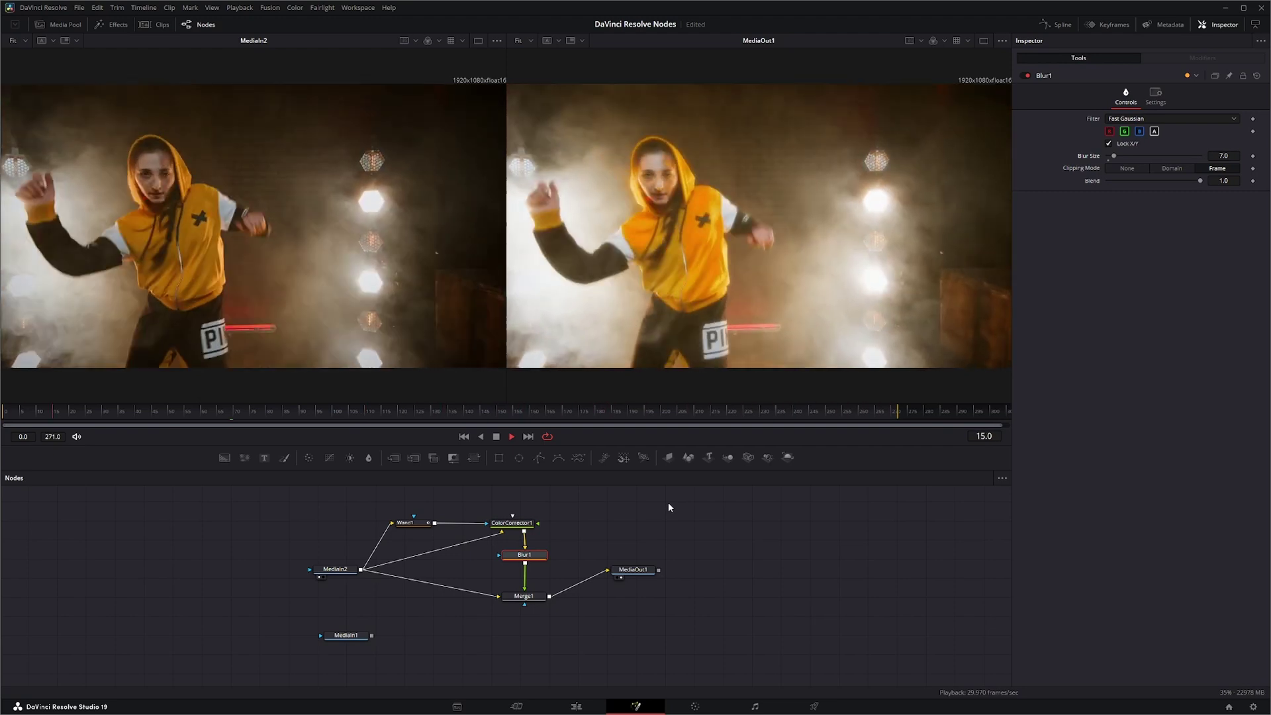
left_click(496, 436)
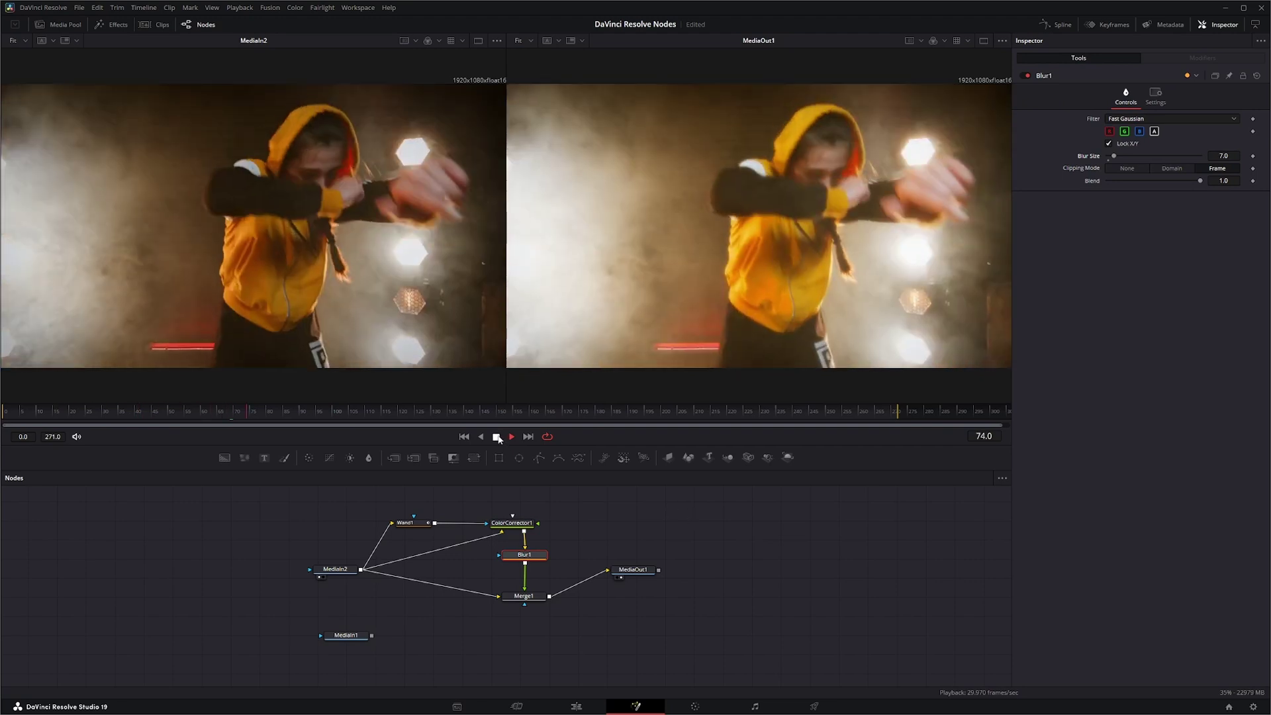
left_click_drag(262, 415, 316, 425)
left_click(511, 523)
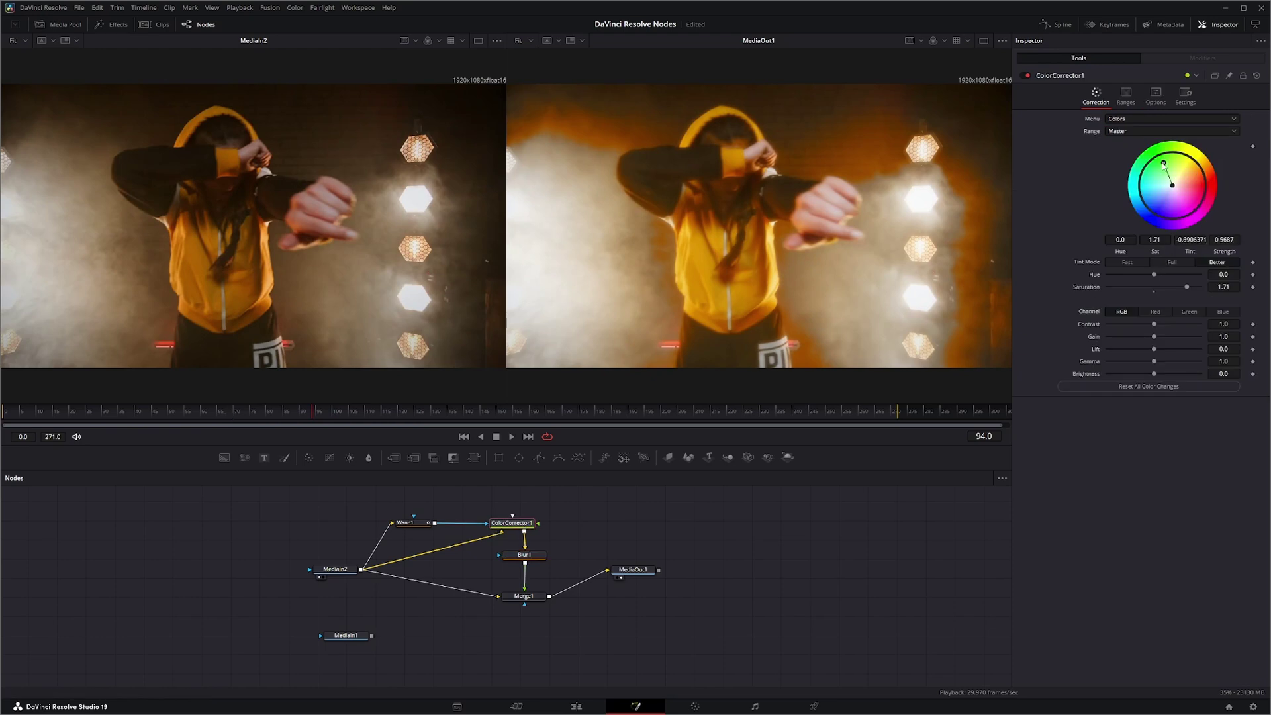
- Swing the ColorCorrector1 tint to cyan at strength 1.0 and play to review
left_click_drag(1157, 166, 1130, 178)
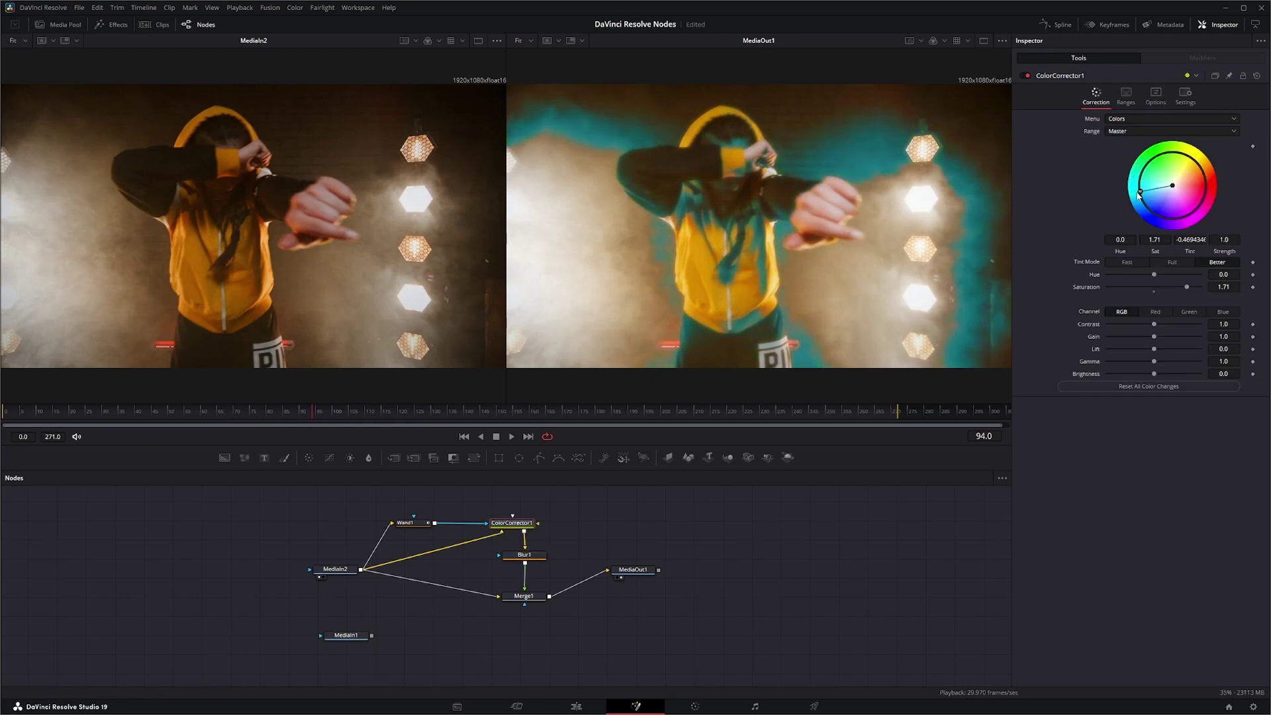
left_click(511, 437)
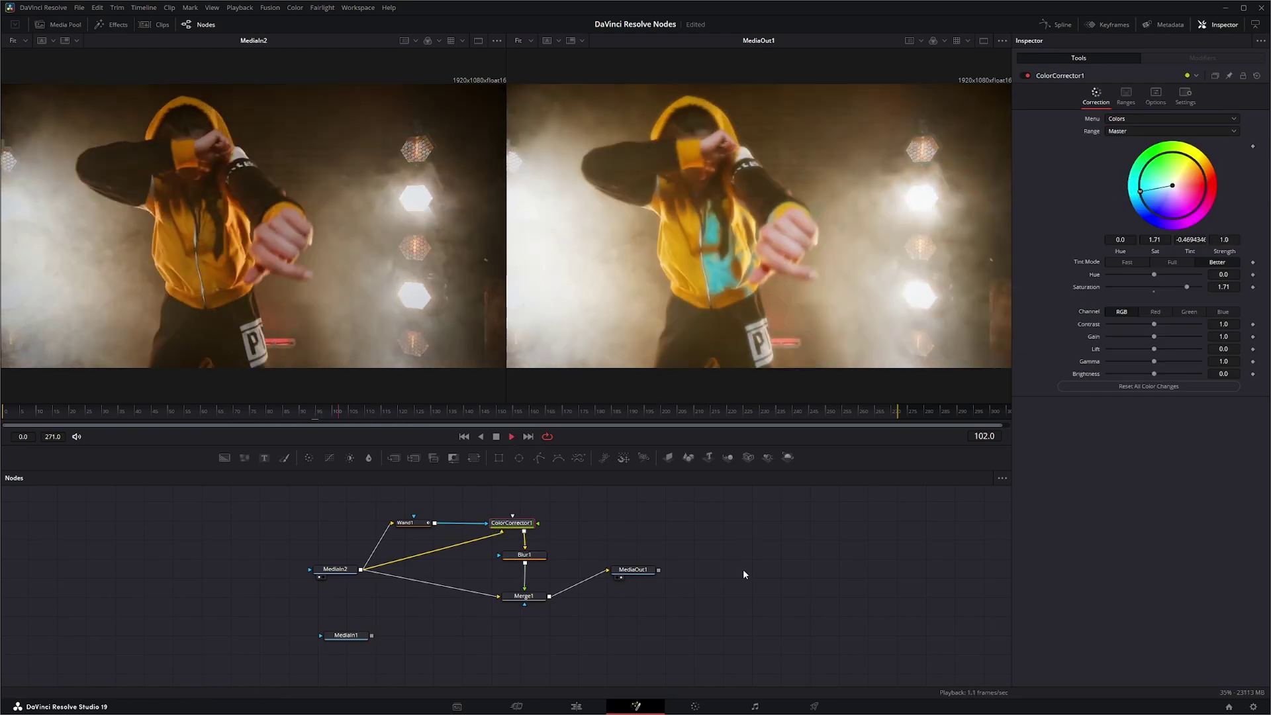